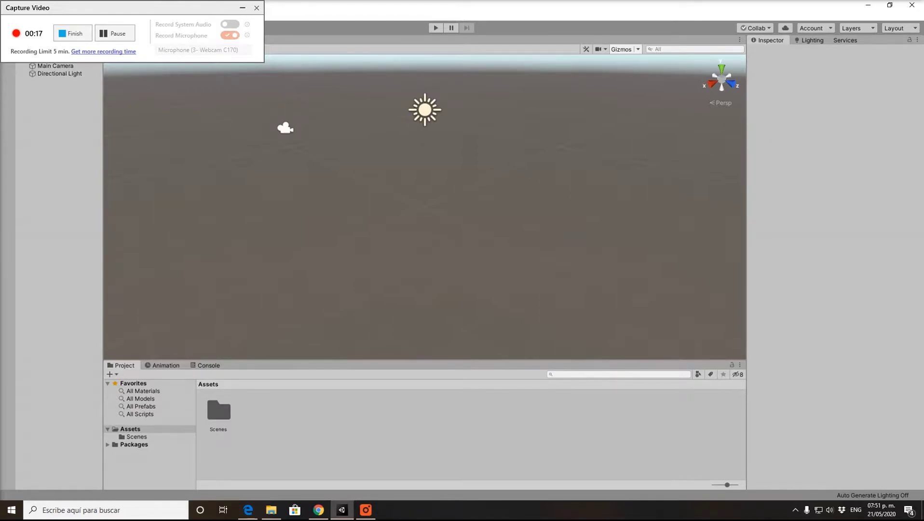
# - Drag the MultiplayerBlackjack .unitypackage into Assets and import all its checked items
pyautogui.click(199, 11)
pyautogui.click(243, 8)
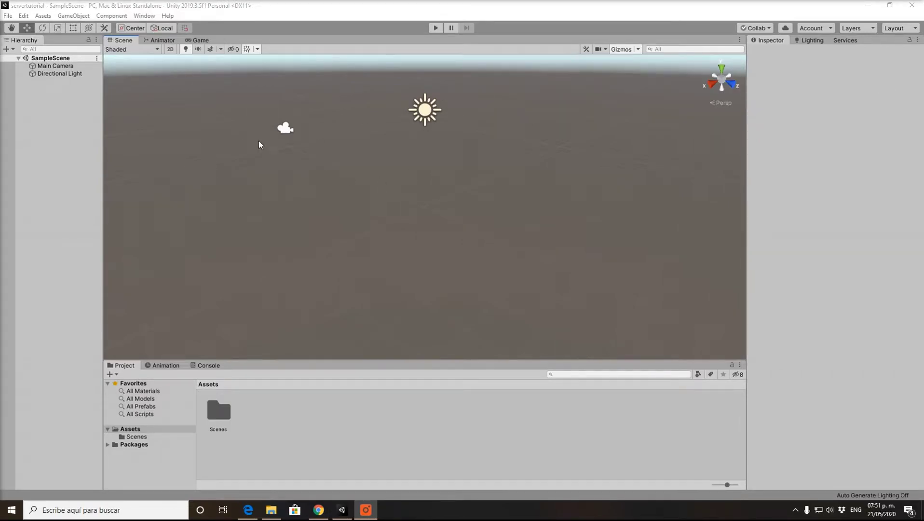
pyautogui.click(373, 169)
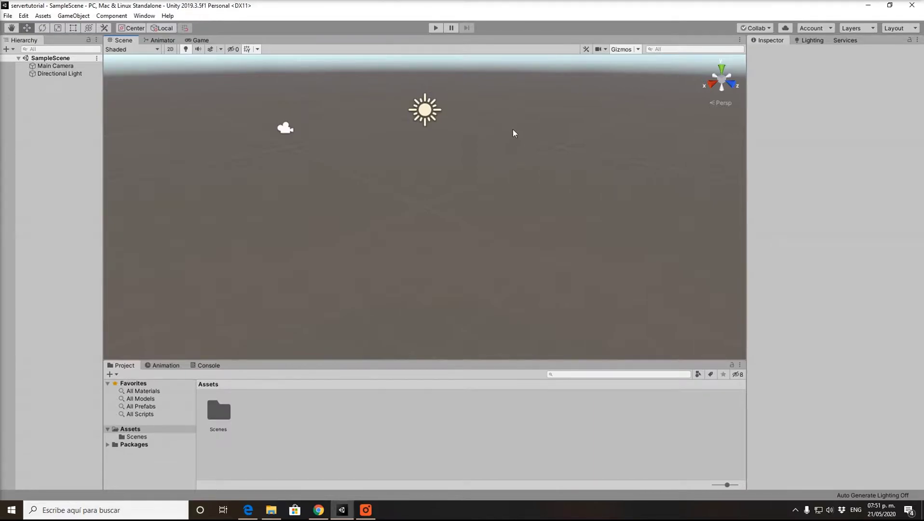
pyautogui.click(271, 510)
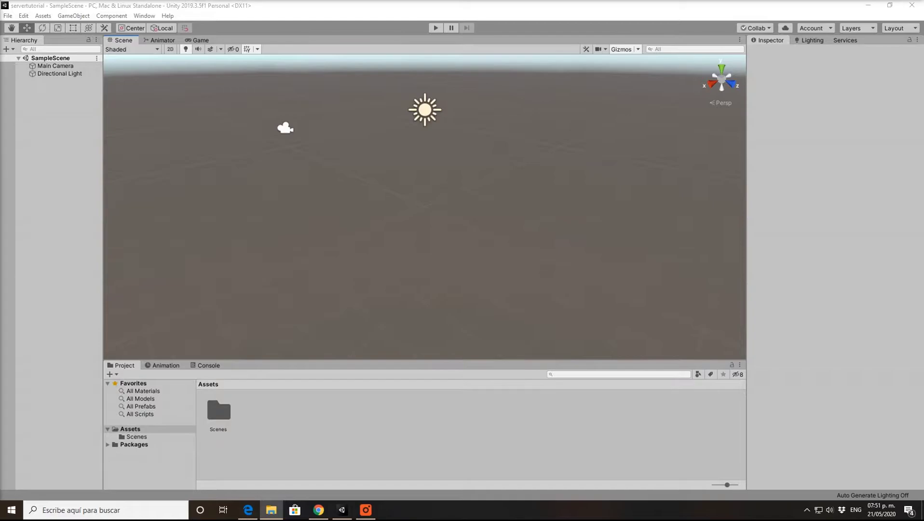
pyautogui.moveTo(463, 252); pyautogui.dragTo(318, 419)
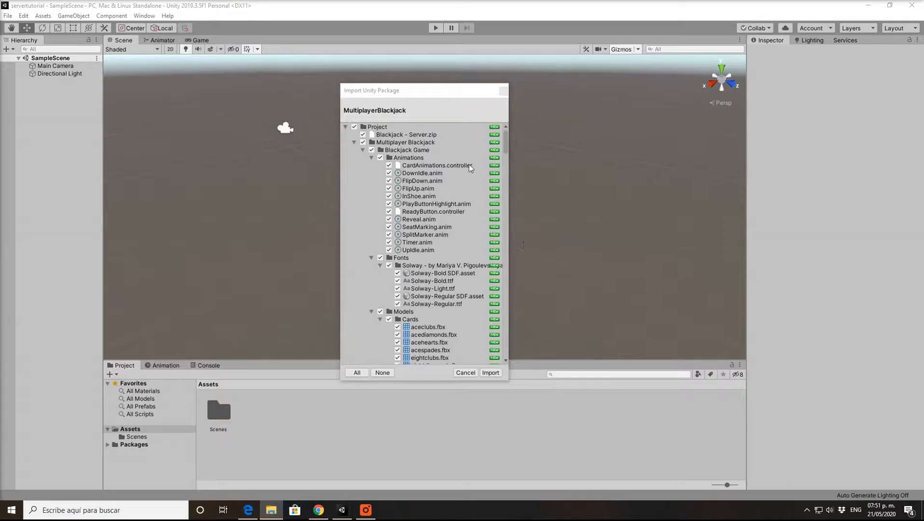
pyautogui.click(353, 142)
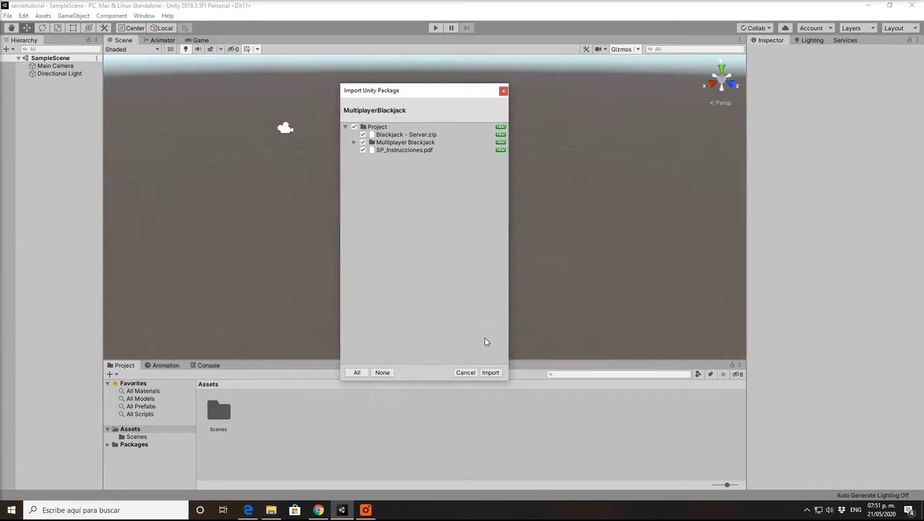
pyautogui.click(491, 373)
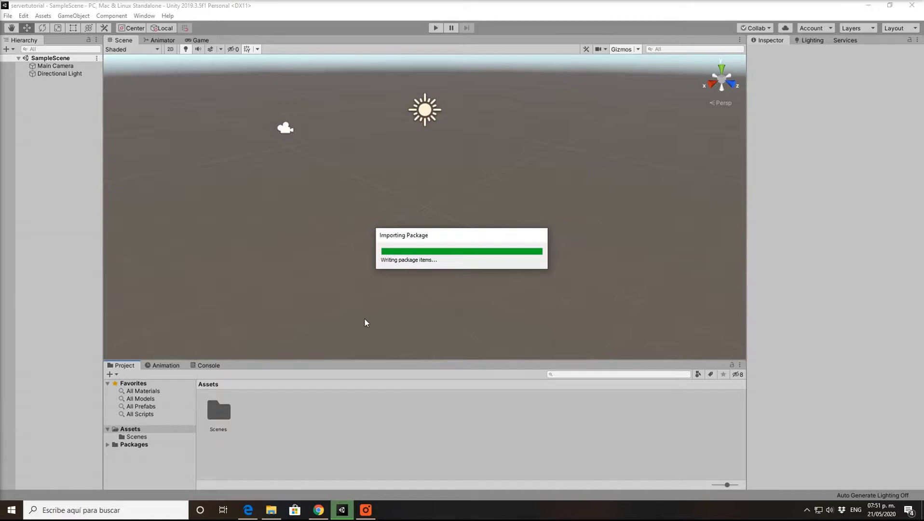
# - Search 'node' from Start, browse to nodejs.org's download page in Chrome, then close Chrome
pyautogui.click(11, 510)
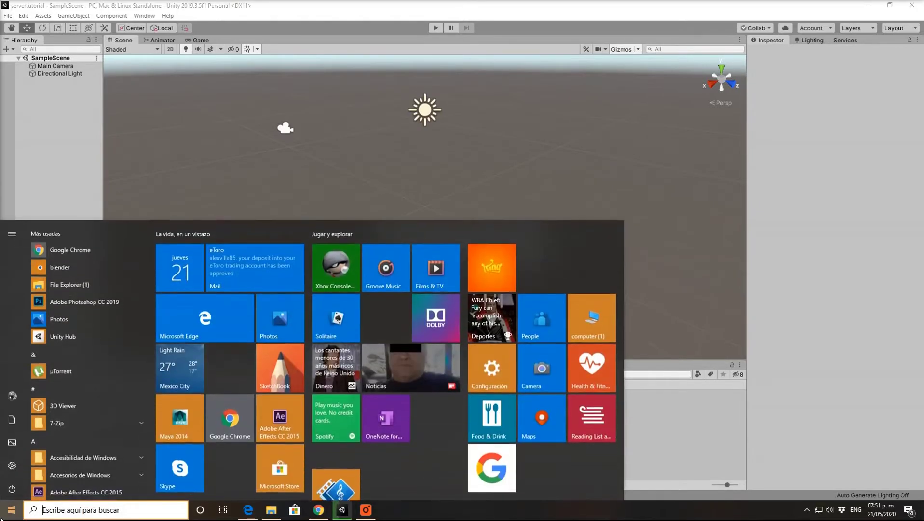
pyautogui.write('node')
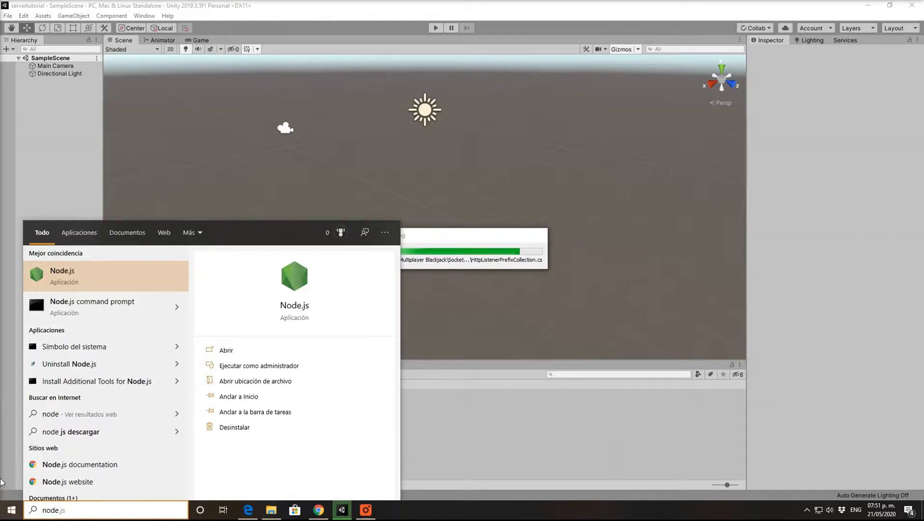
pyautogui.click(111, 274)
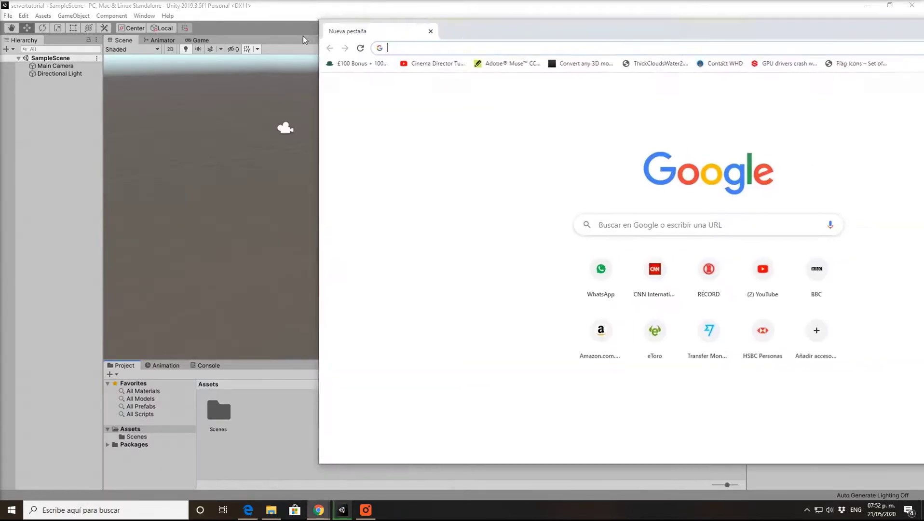
pyautogui.write('mode')
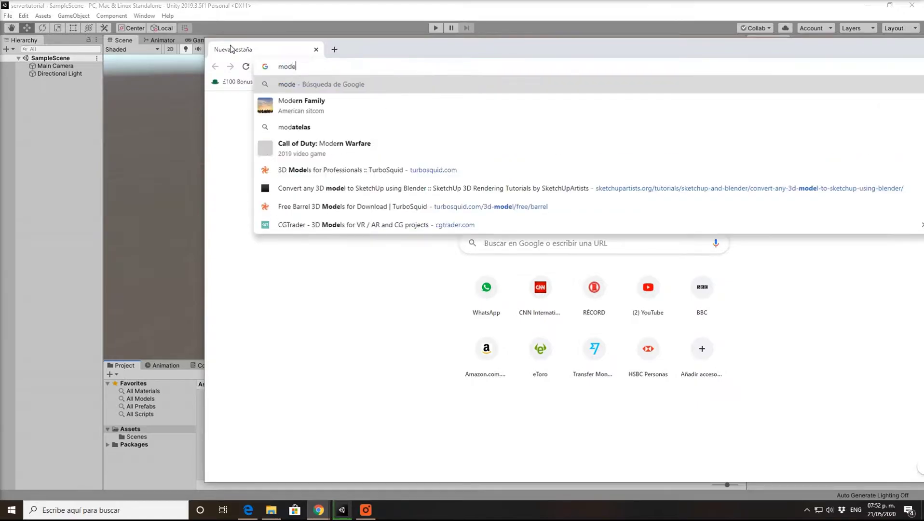
pyautogui.press('BackSpace')
pyautogui.press('BackSpace')
pyautogui.press('BackSpace')
pyautogui.press('BackSpace')
pyautogui.write('node')
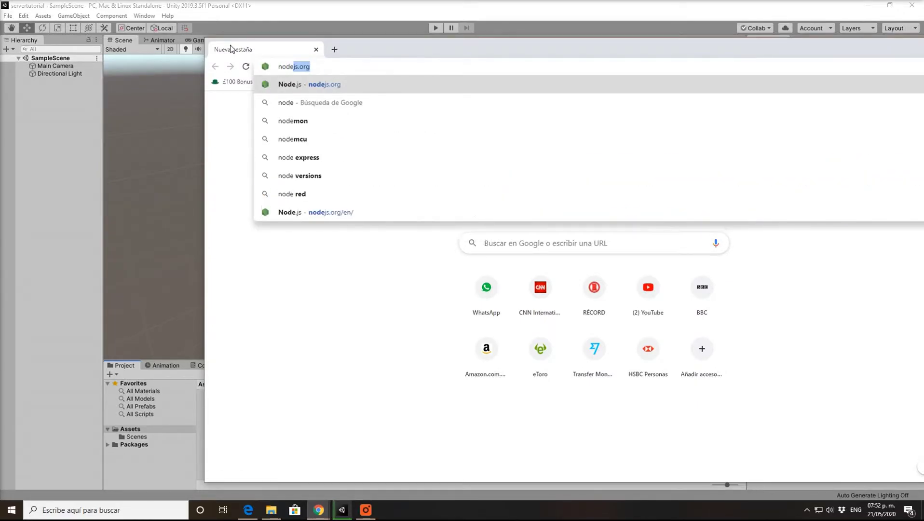
pyautogui.press('Return')
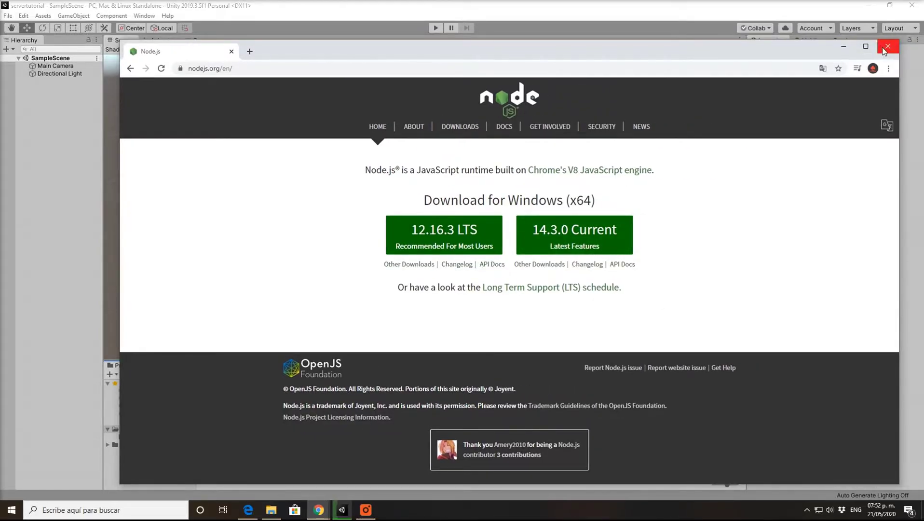
pyautogui.click(895, 46)
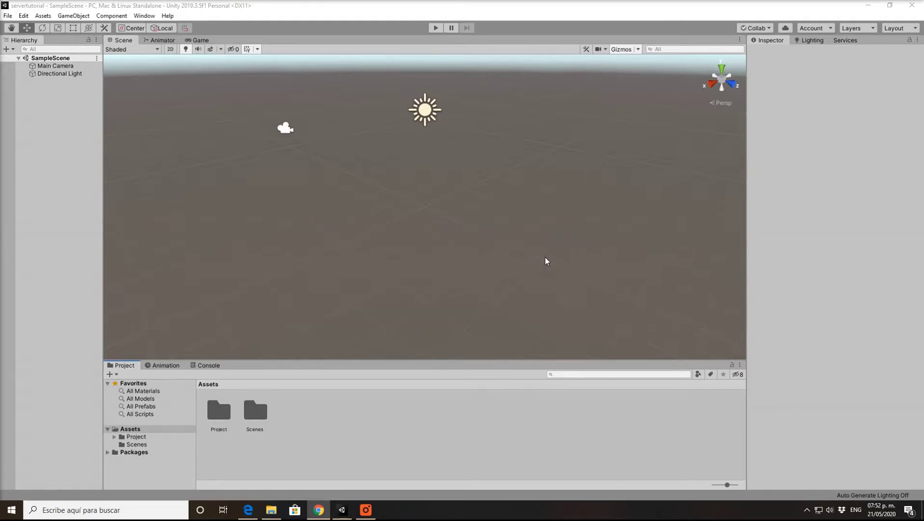
# - Navigate Project > Multiplayer Blackjack > Blackjack Game > Scenes in the Project panel
pyautogui.doubleClick(212, 412)
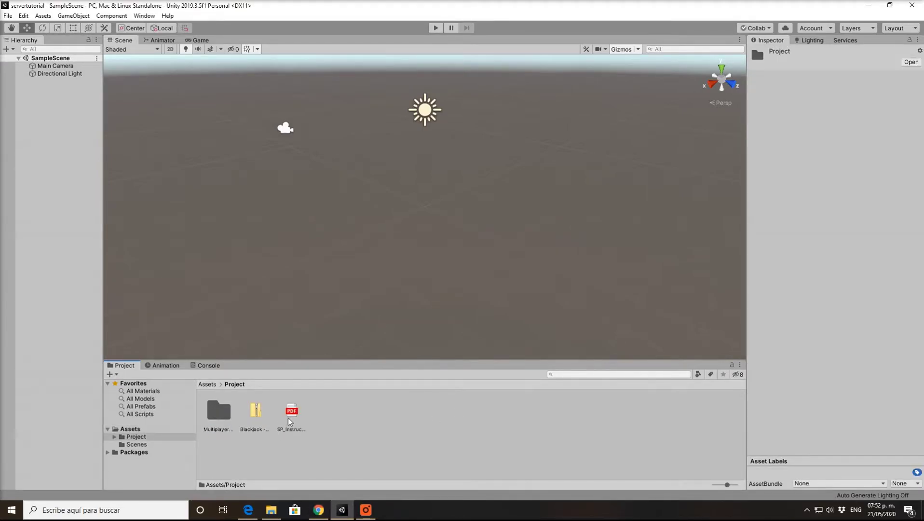
pyautogui.click(264, 415)
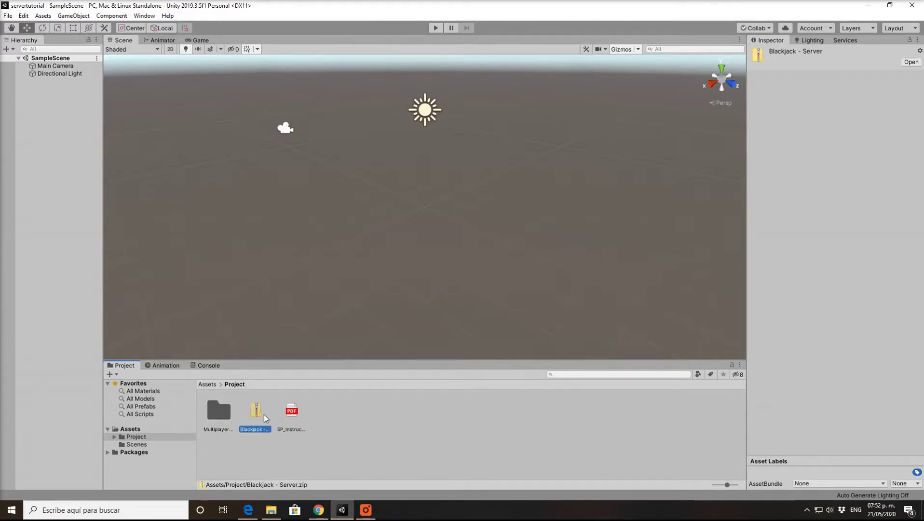
pyautogui.doubleClick(221, 414)
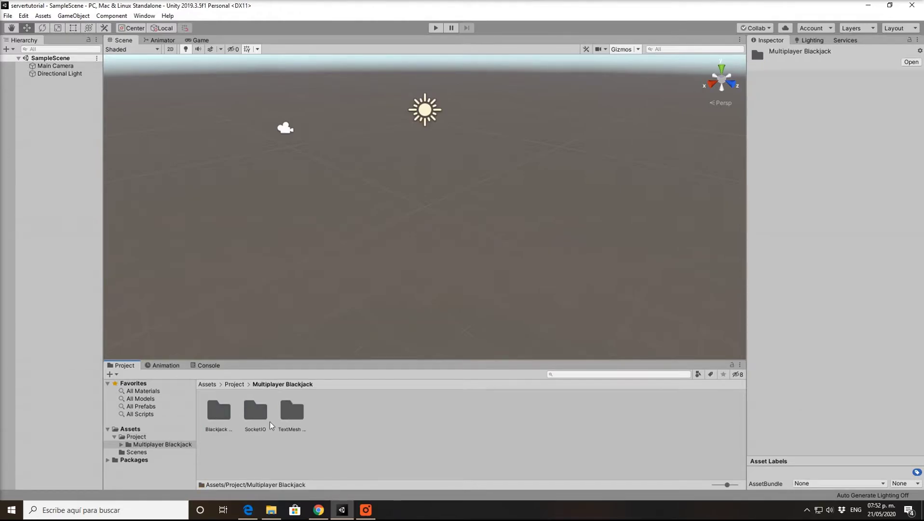
pyautogui.click(218, 415)
pyautogui.doubleClick(218, 415)
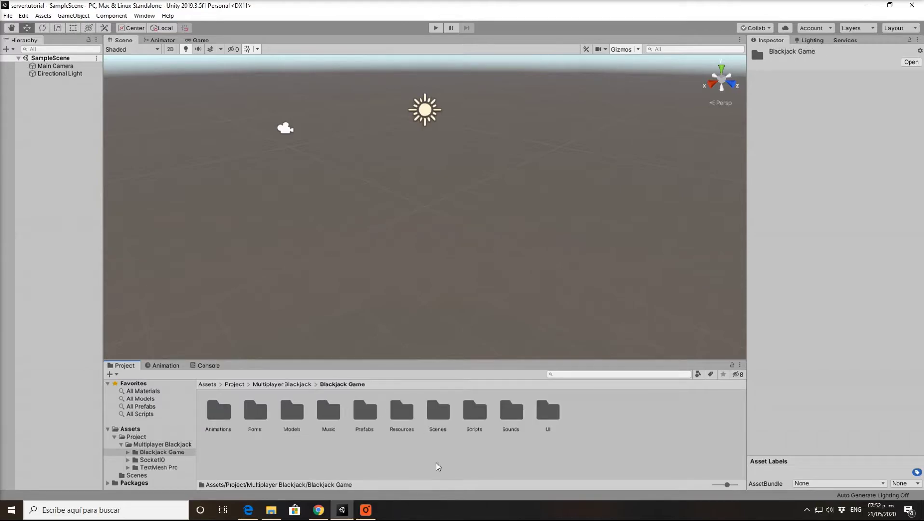
pyautogui.doubleClick(438, 417)
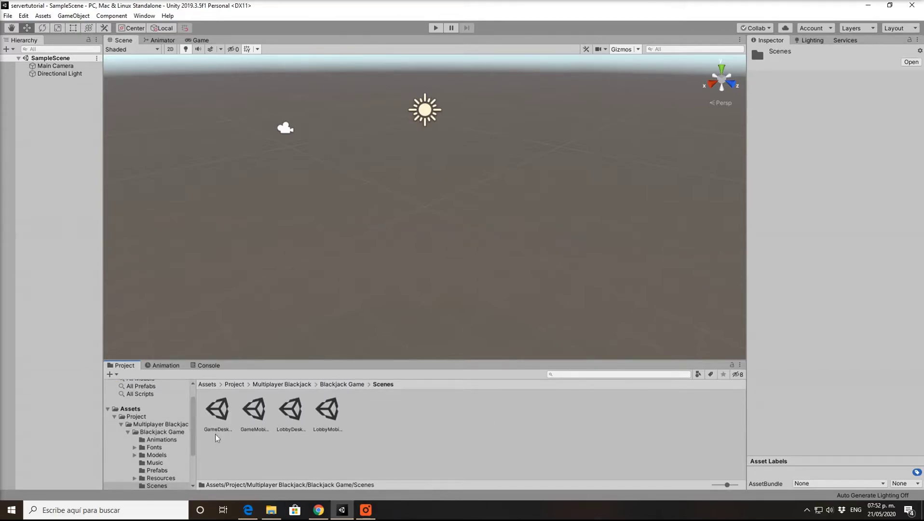
# - Preview the LobbyDesktop, LobbyMobile and GameDesktop scenes, orbiting the lobby view
pyautogui.doubleClick(290, 411)
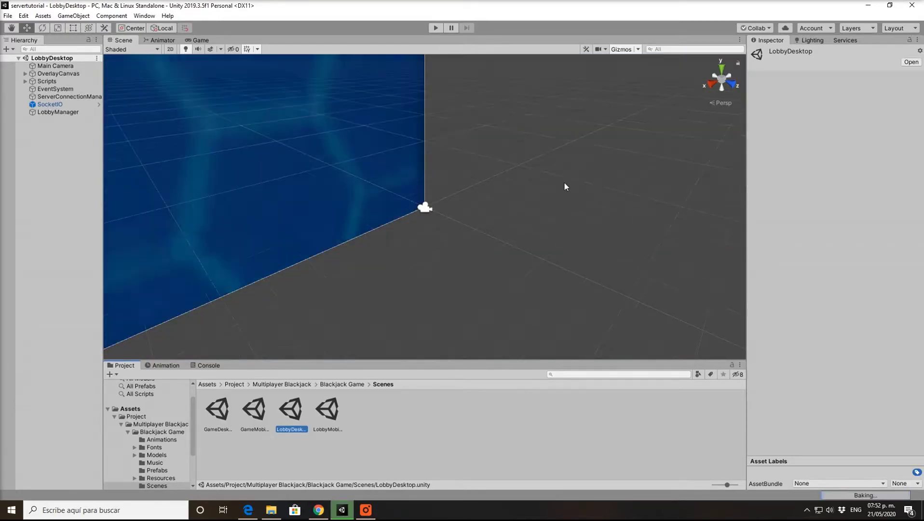
pyautogui.click(564, 182)
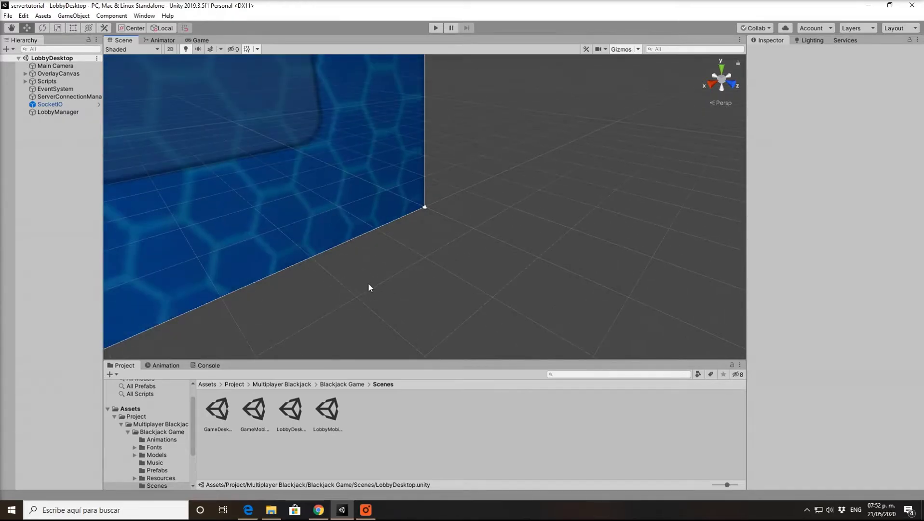
pyautogui.keyDown('alt'); pyautogui.moveTo(368, 287); pyautogui.dragTo(411, 308); pyautogui.keyUp('alt')
pyautogui.scroll(-5, 518, 218)
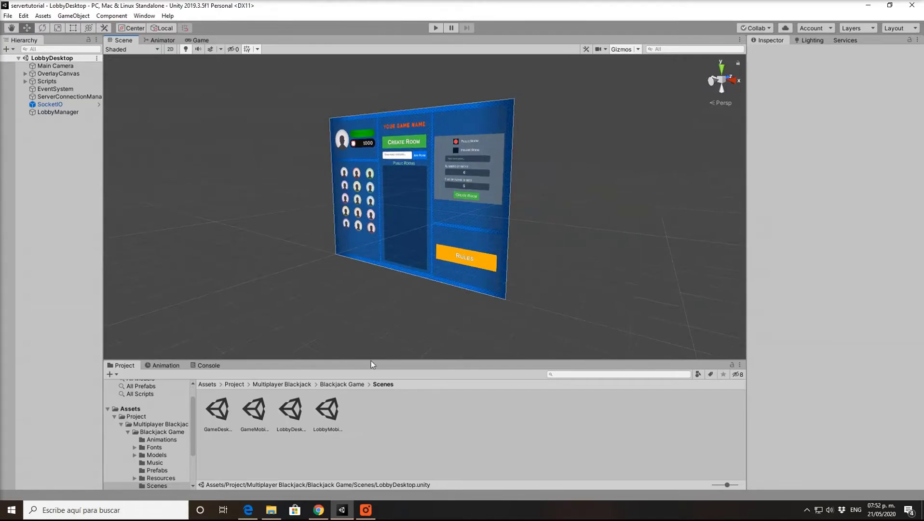
pyautogui.doubleClick(328, 410)
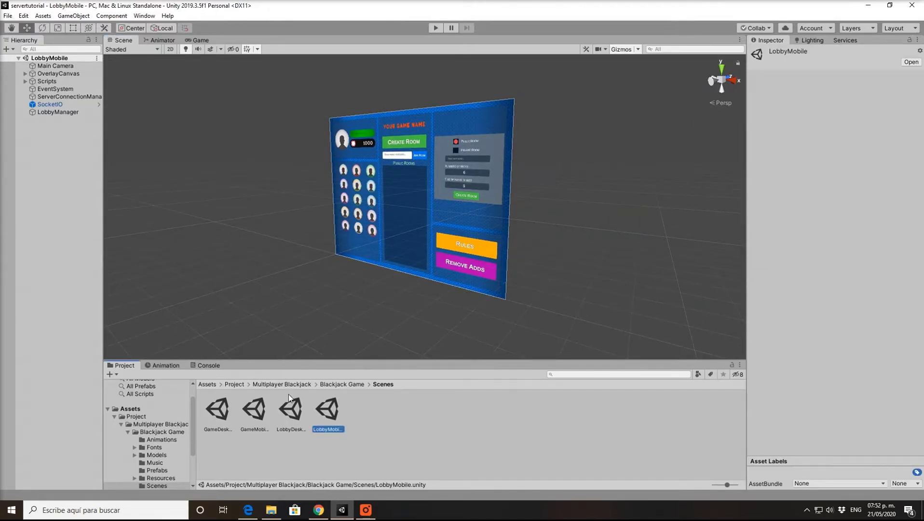
pyautogui.doubleClick(229, 408)
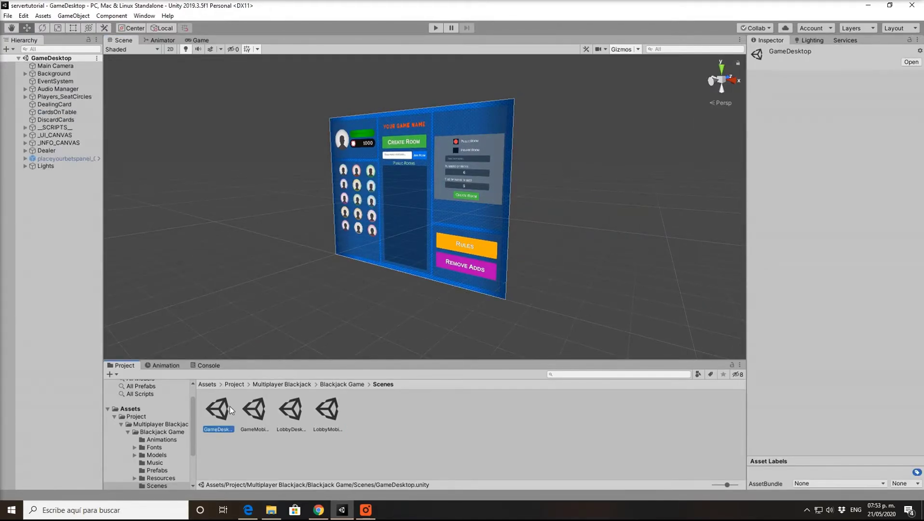
# - Preview the GameMobile scene, then reopen LobbyDesktop and open the File menu
pyautogui.scroll(6, 555, 232)
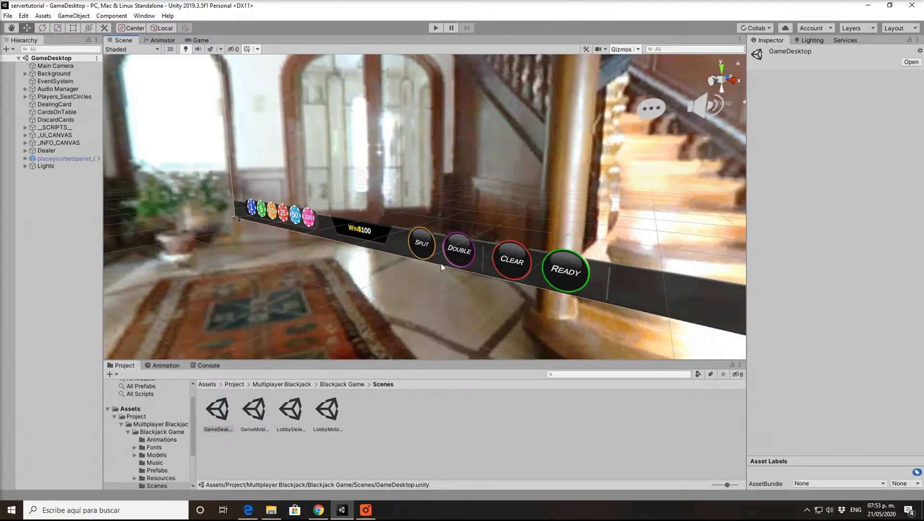
pyautogui.scroll(2, 441, 263)
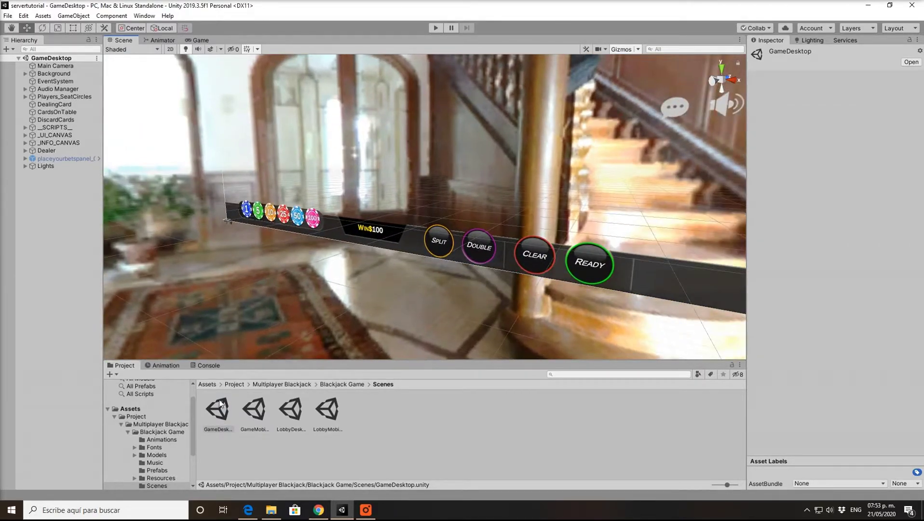
pyautogui.doubleClick(251, 417)
pyautogui.scroll(-4, 360, 249)
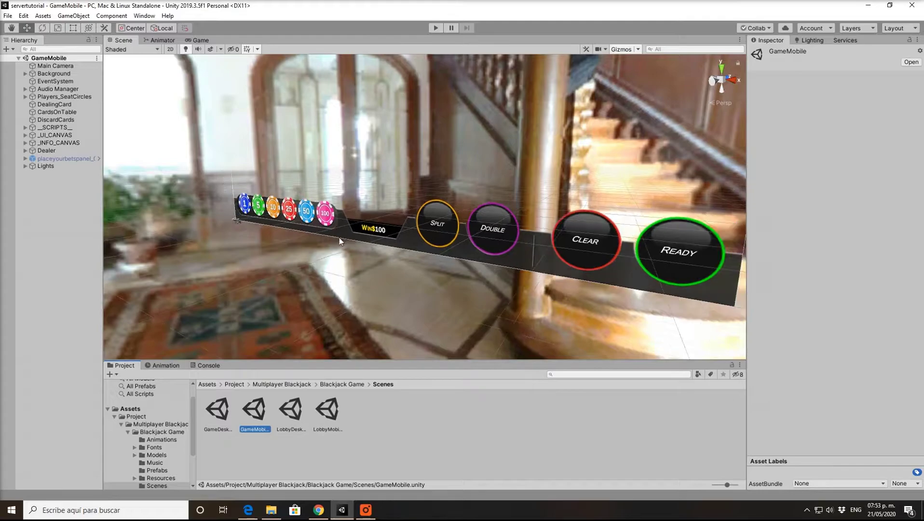
pyautogui.scroll(-2, 417, 263)
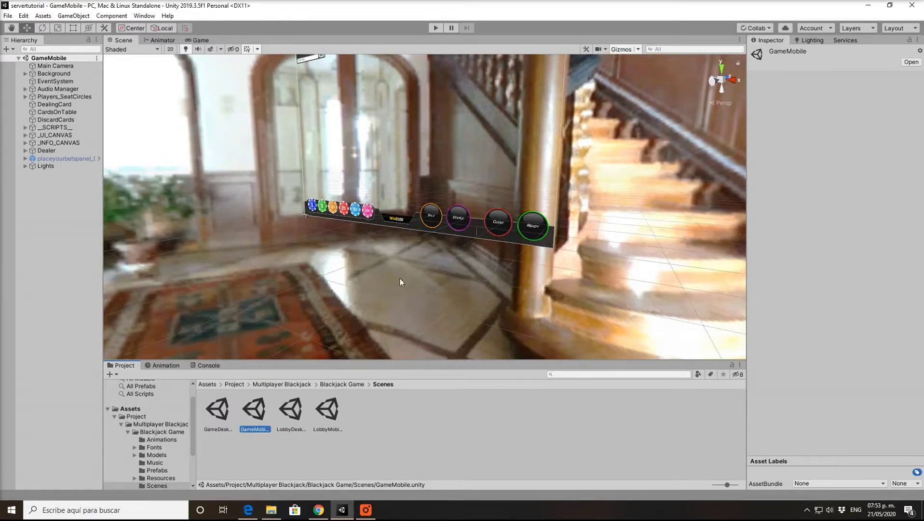
pyautogui.doubleClick(300, 419)
pyautogui.scroll(-3, 586, 126)
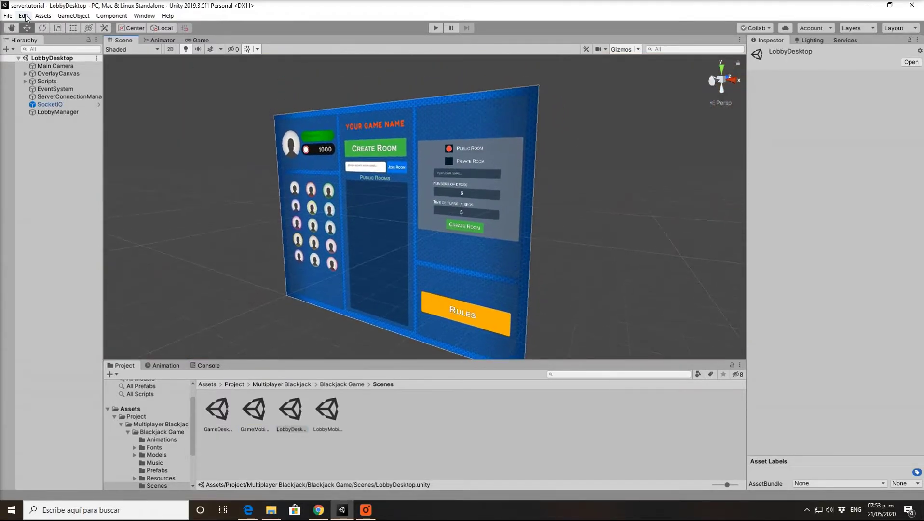
pyautogui.click(8, 15)
# - Add LobbyDesktop as build scene 0 and GameDesktop as scene 1, then close Build Settings
pyautogui.click(38, 111)
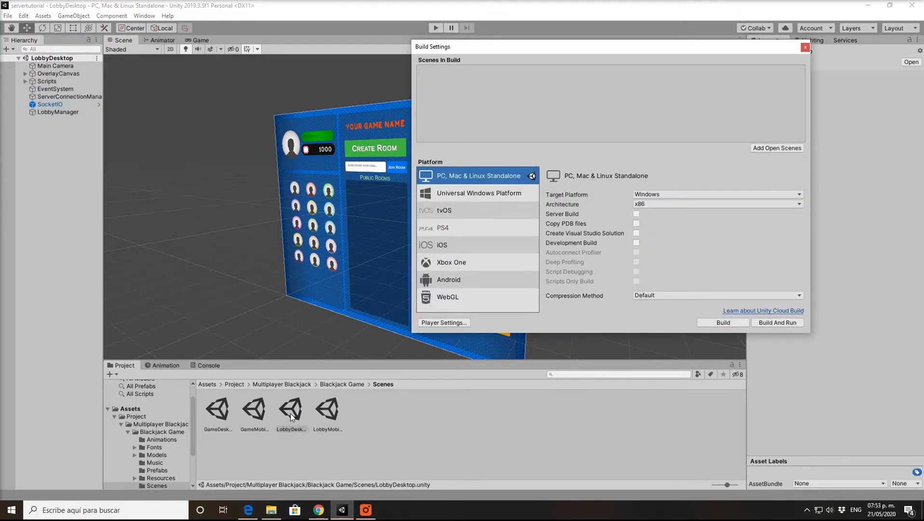
pyautogui.moveTo(291, 417); pyautogui.dragTo(446, 95)
pyautogui.moveTo(227, 417); pyautogui.dragTo(487, 121)
pyautogui.click(806, 47)
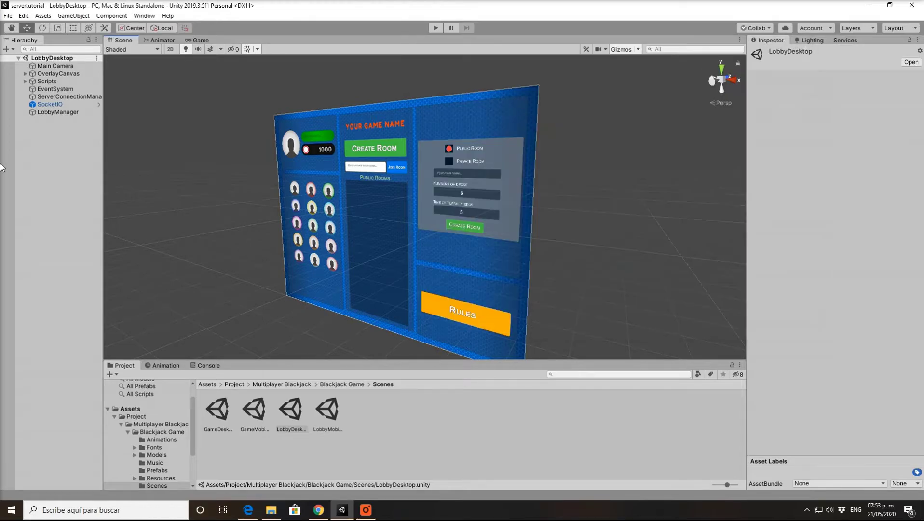
# - Inspect the SocketIO object's Url field, leaving it at 127.0.0.1:3000
pyautogui.click(68, 105)
pyautogui.scroll(5, 282, 195)
pyautogui.keyDown('alt'); pyautogui.moveTo(309, 226); pyautogui.dragTo(347, 233); pyautogui.keyUp('alt')
pyautogui.click(838, 154)
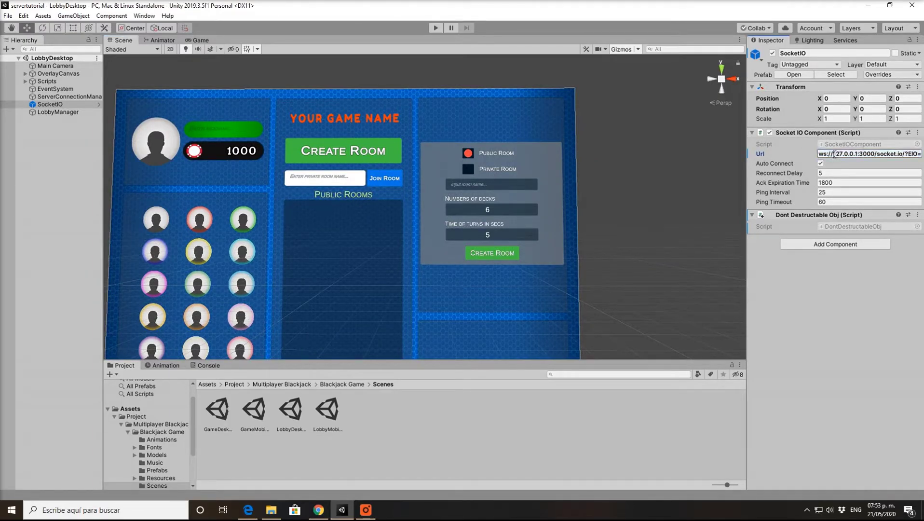
pyautogui.moveTo(833, 155); pyautogui.dragTo(858, 154)
pyautogui.click(859, 154)
# - Enter Play mode, create a public room from the lobby, then stop Play mode
pyautogui.click(436, 28)
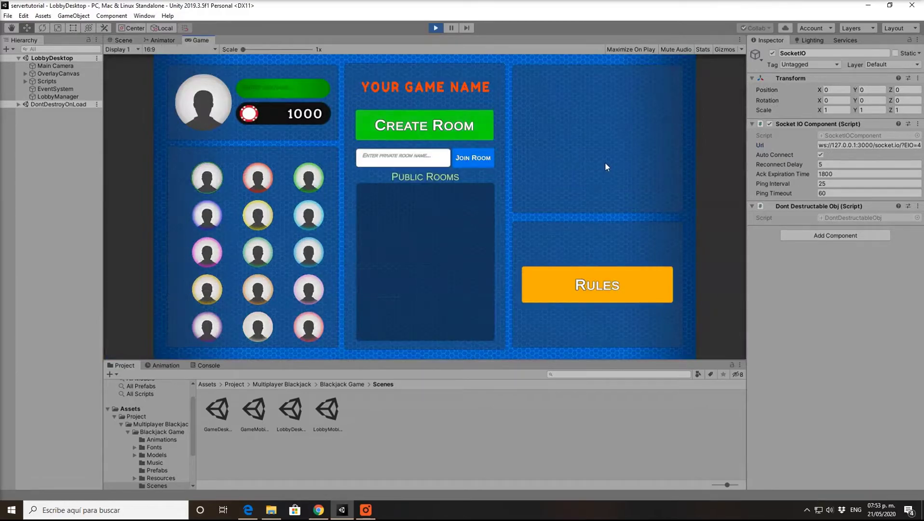
pyautogui.click(455, 130)
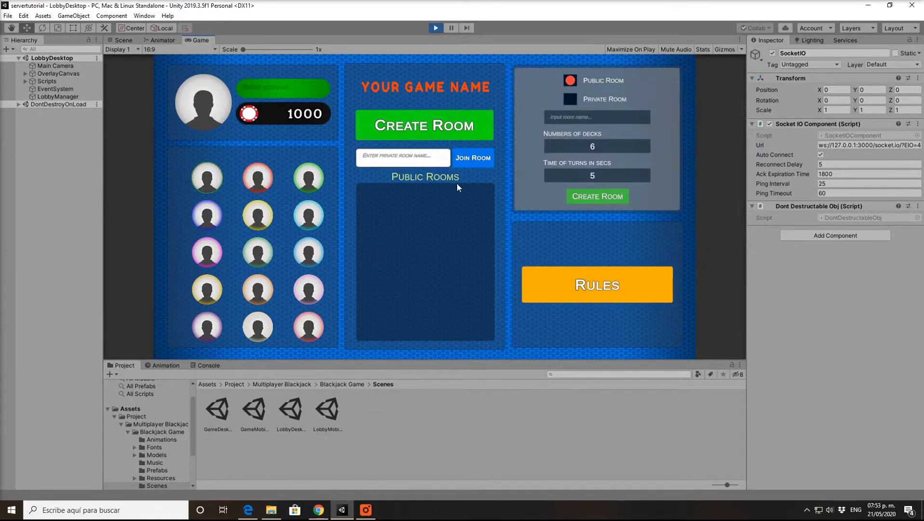
pyautogui.click(623, 202)
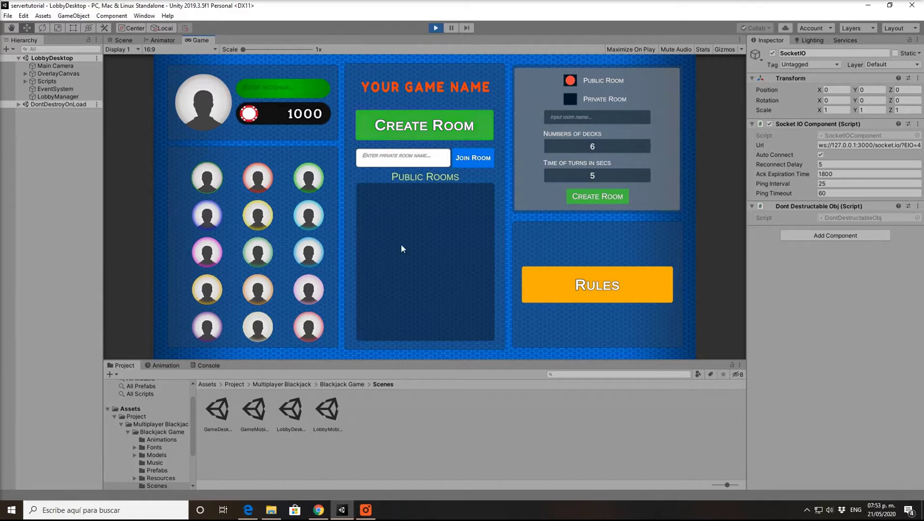
pyautogui.click(436, 28)
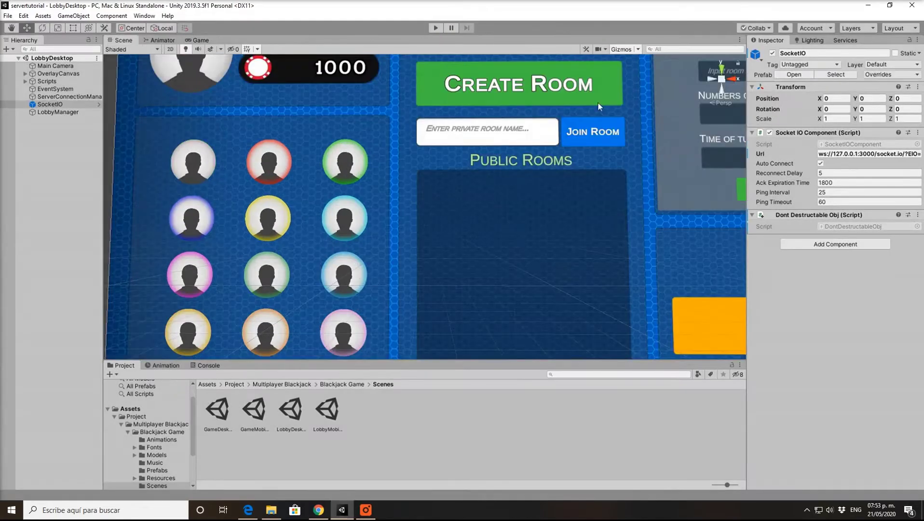
pyautogui.scroll(-5, 484, 238)
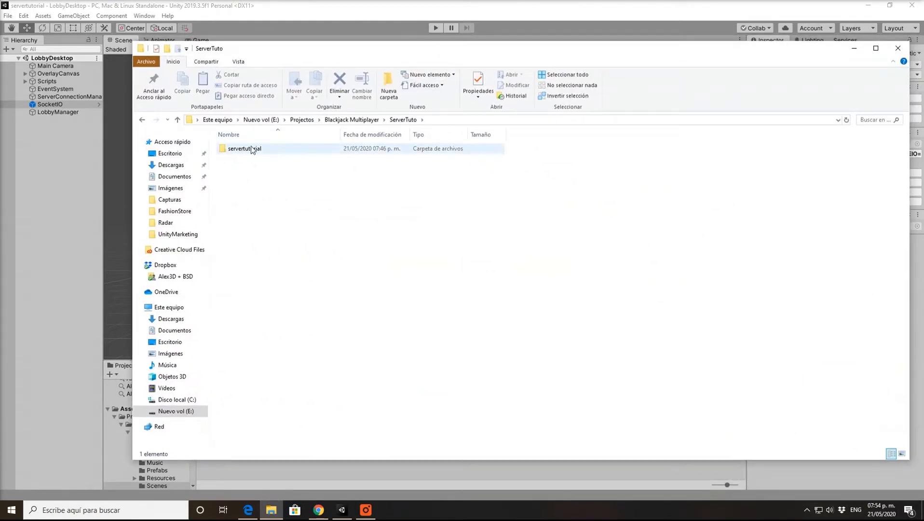
# - Copy Blackjack - Server.zip from servertutorial > Assets > Project
pyautogui.doubleClick(250, 145)
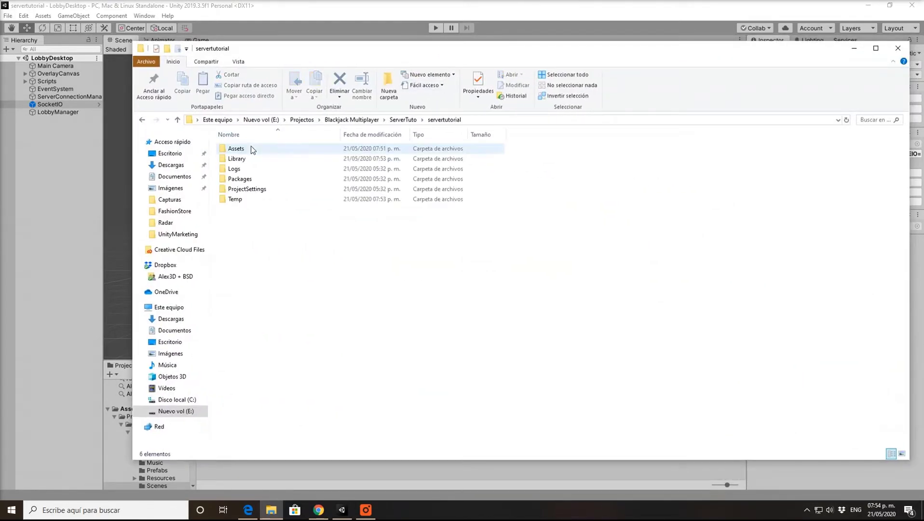
pyautogui.doubleClick(251, 146)
pyautogui.doubleClick(251, 145)
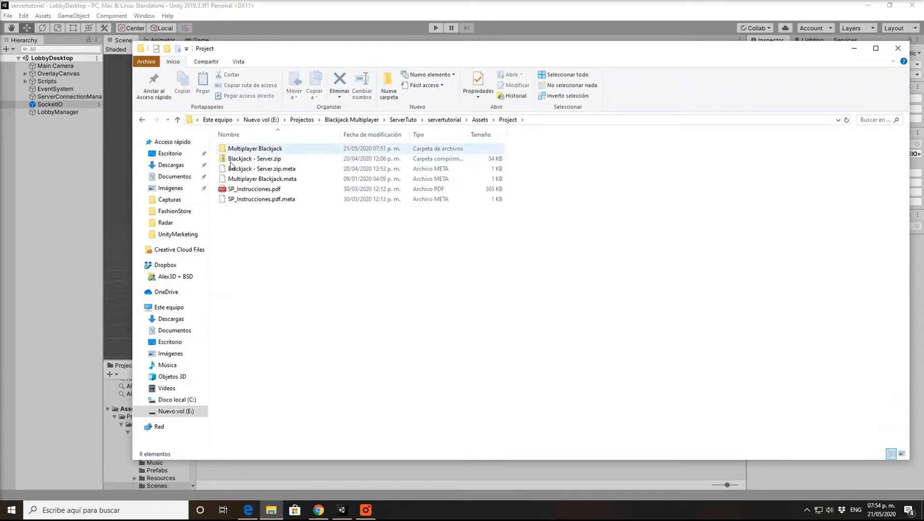
pyautogui.click(251, 162)
pyautogui.rightClick(251, 164)
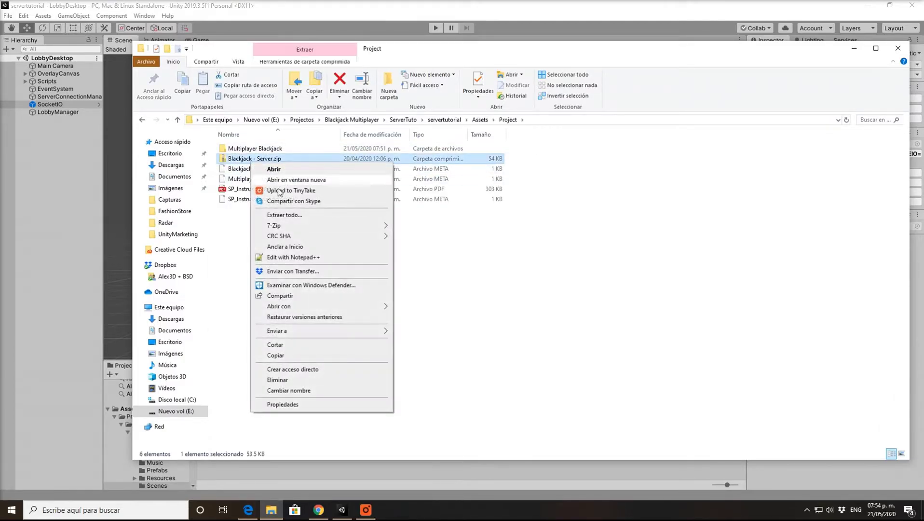
pyautogui.click(298, 355)
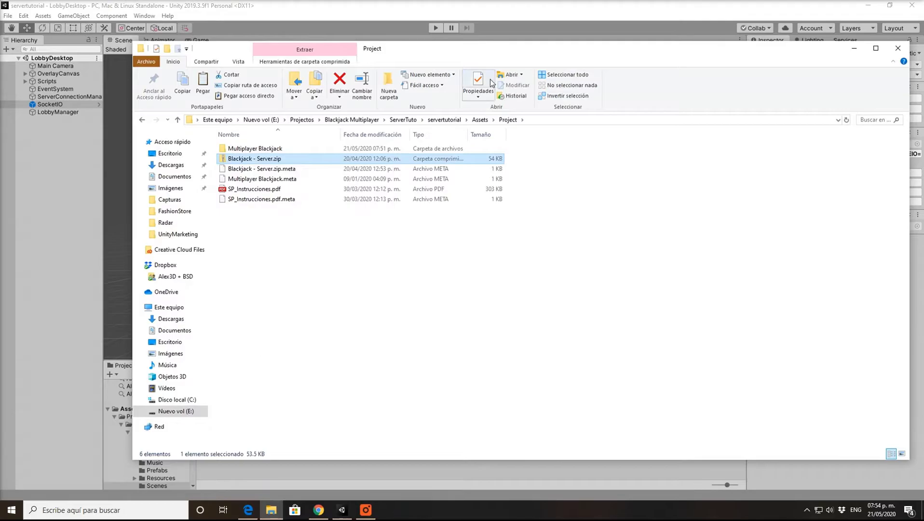
# - Paste Blackjack - Server.zip into the ServerTuto folder and select the pasted copy
pyautogui.click(396, 121)
pyautogui.click(291, 181)
pyautogui.rightClick(276, 171)
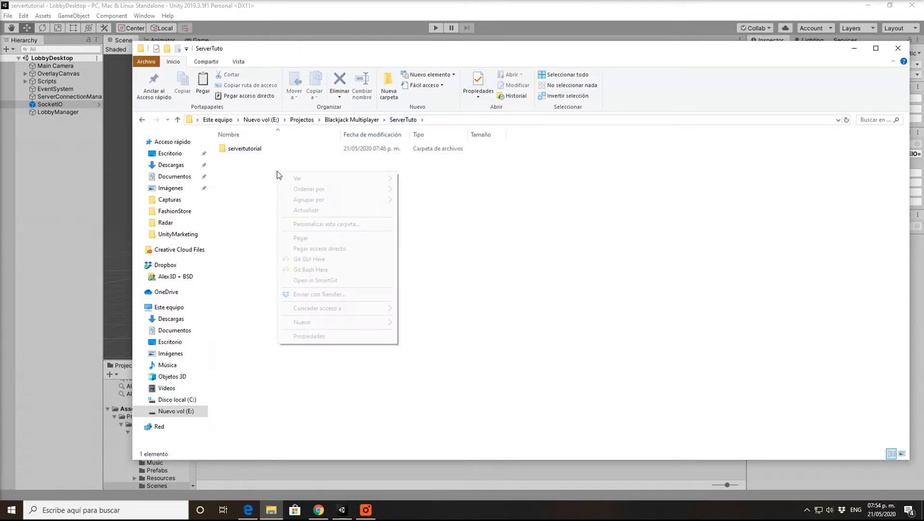
pyautogui.click(319, 239)
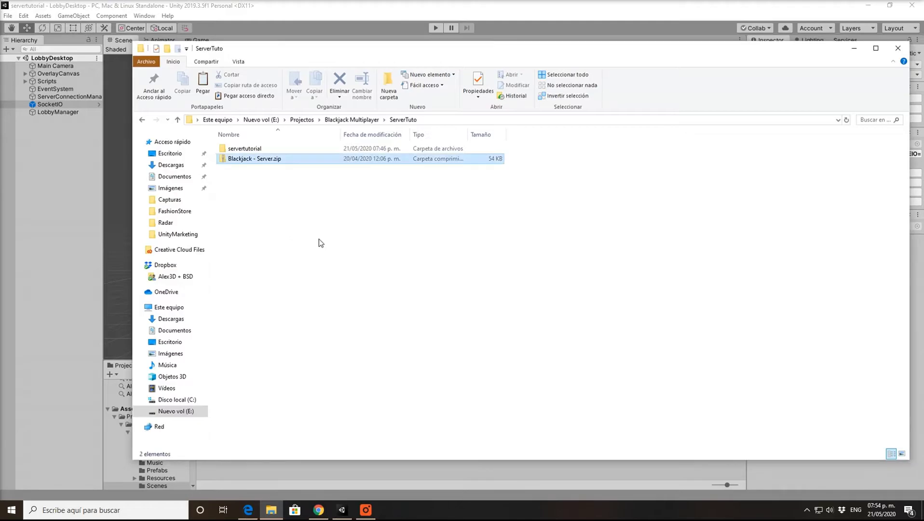
pyautogui.click(256, 159)
pyautogui.rightClick(254, 160)
# - Extract the zip here with 7-Zip, delete the archive, and open the Blackjack - Server folder
pyautogui.moveTo(280, 220)
pyautogui.click(439, 253)
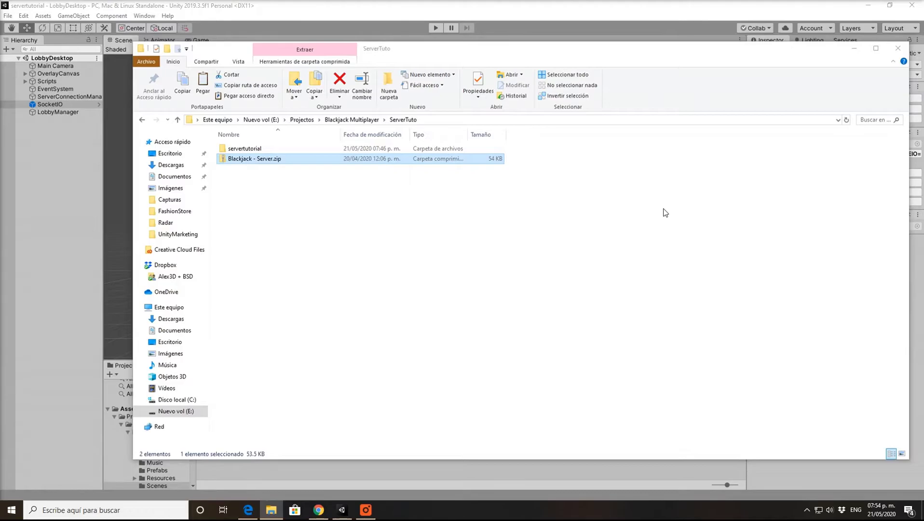
pyautogui.click(238, 188)
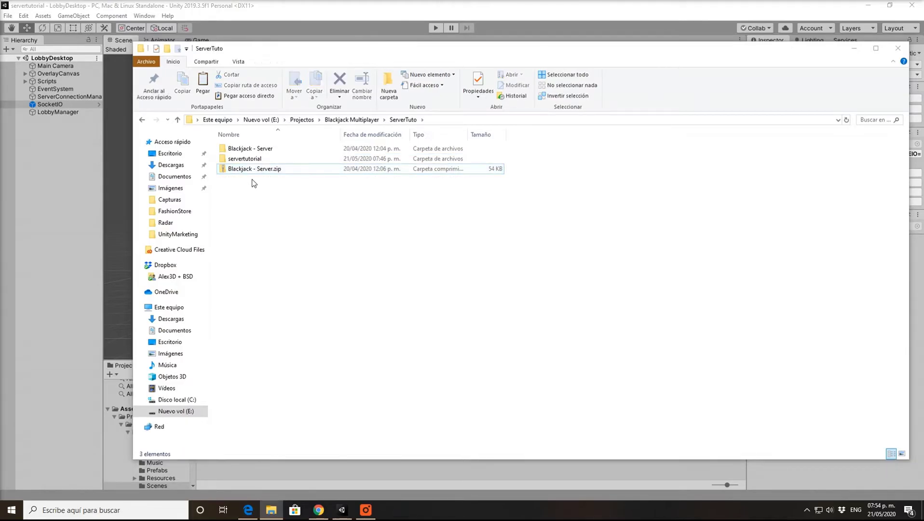
pyautogui.click(244, 169)
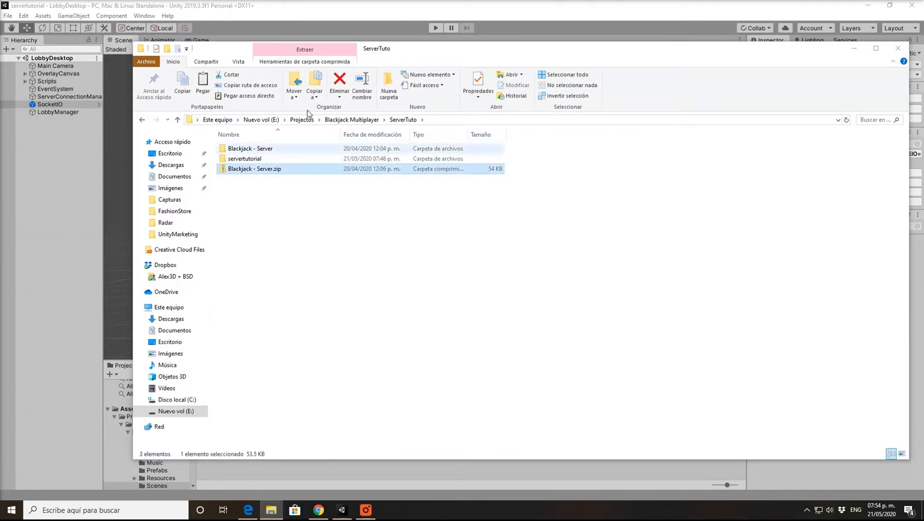
pyautogui.click(344, 80)
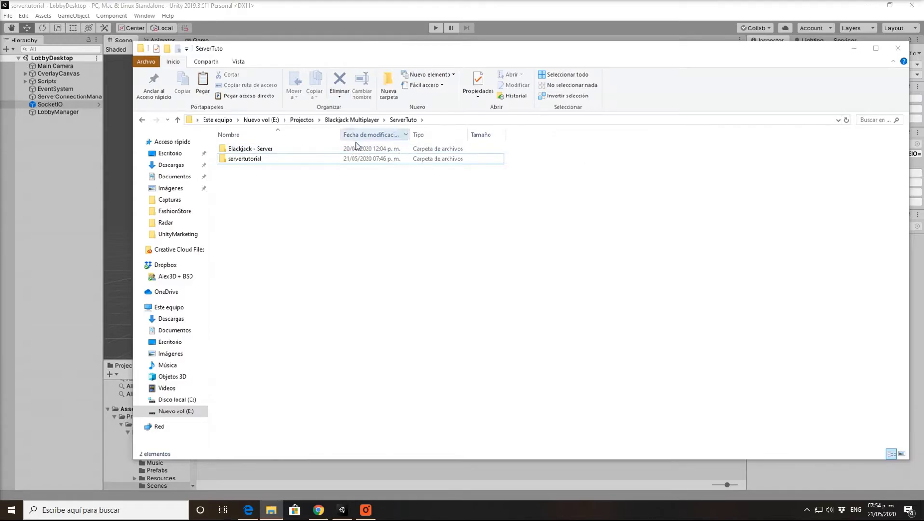
pyautogui.doubleClick(270, 149)
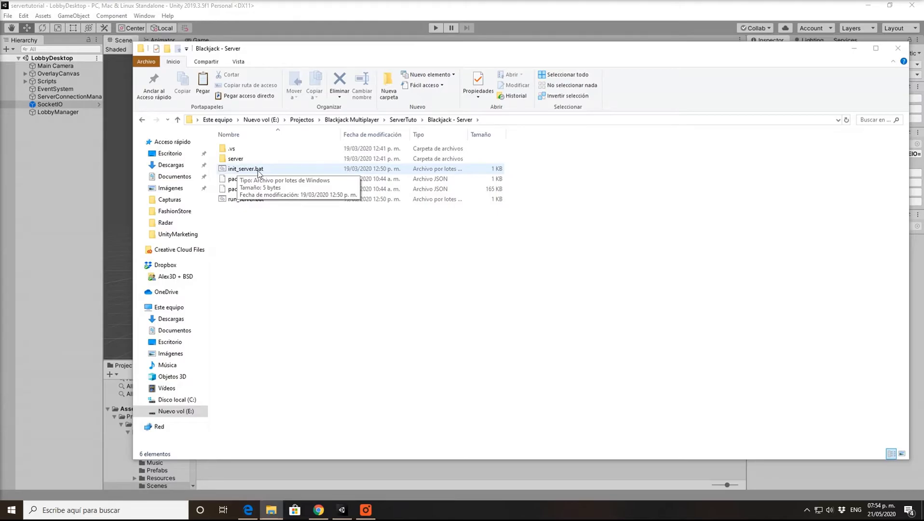
# - Run init_server.bat to npm-install the server packages, then return to File Explorer
pyautogui.doubleClick(258, 172)
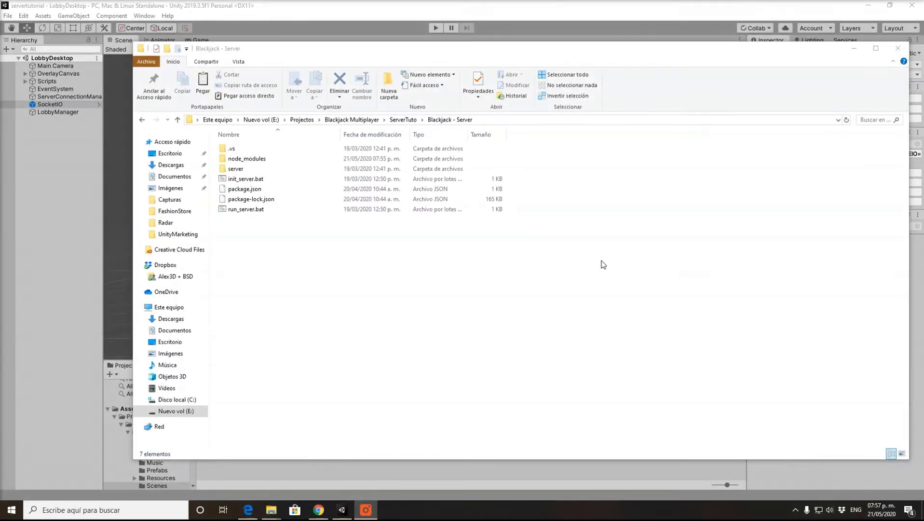
pyautogui.click(602, 264)
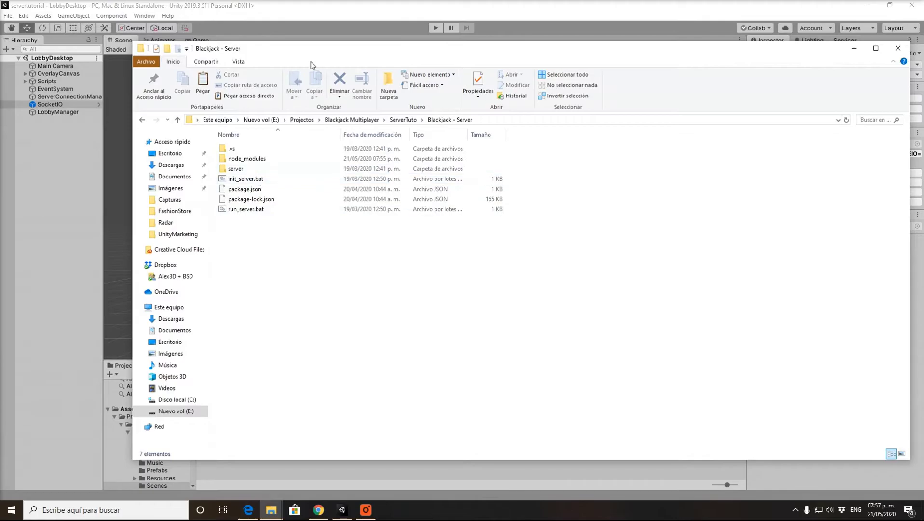
# - Reposition the File Explorer window and peek into node_modules before returning to Blackjack - Server
pyautogui.moveTo(310, 56); pyautogui.dragTo(297, 59)
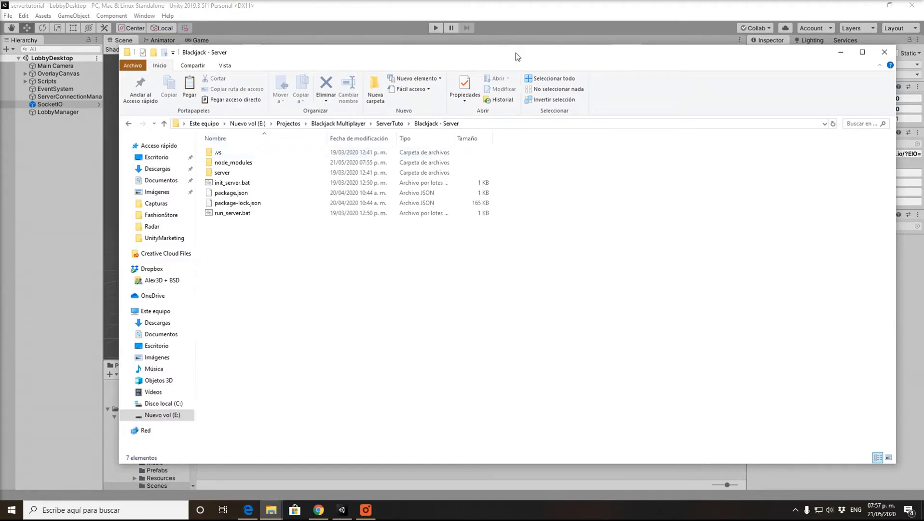
pyautogui.moveTo(516, 52); pyautogui.dragTo(378, 121)
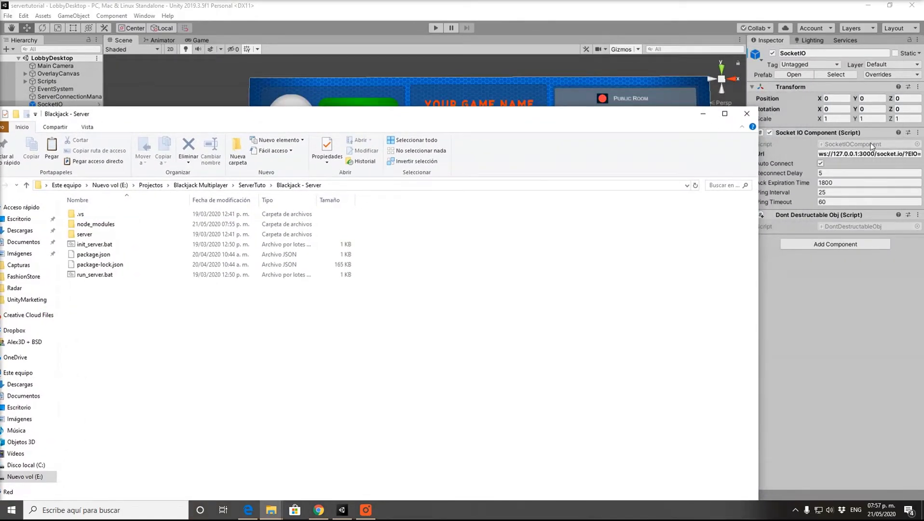
pyautogui.moveTo(450, 122); pyautogui.dragTo(610, 76)
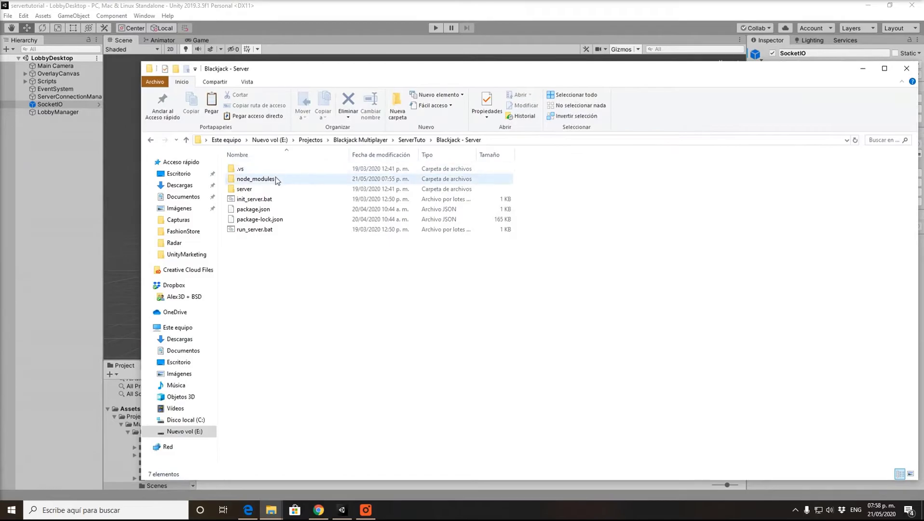
pyautogui.doubleClick(275, 177)
pyautogui.click(151, 139)
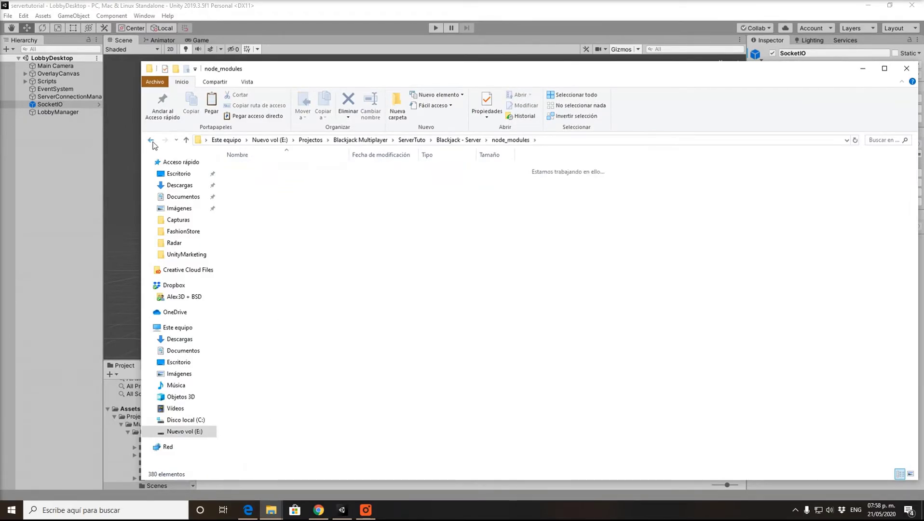
# - Open server/bjApp.js in Notepad++, close it, and return to the Blackjack - Server folder
pyautogui.click(251, 191)
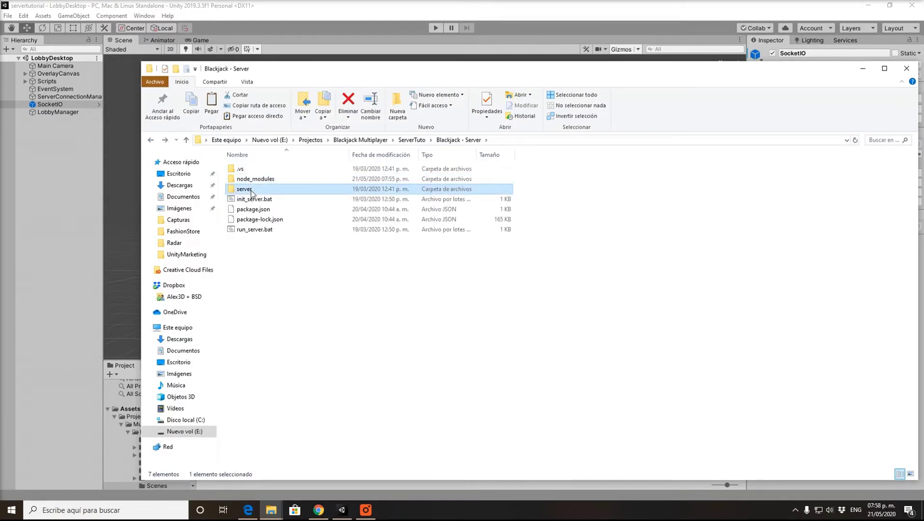
pyautogui.doubleClick(252, 191)
pyautogui.click(249, 211)
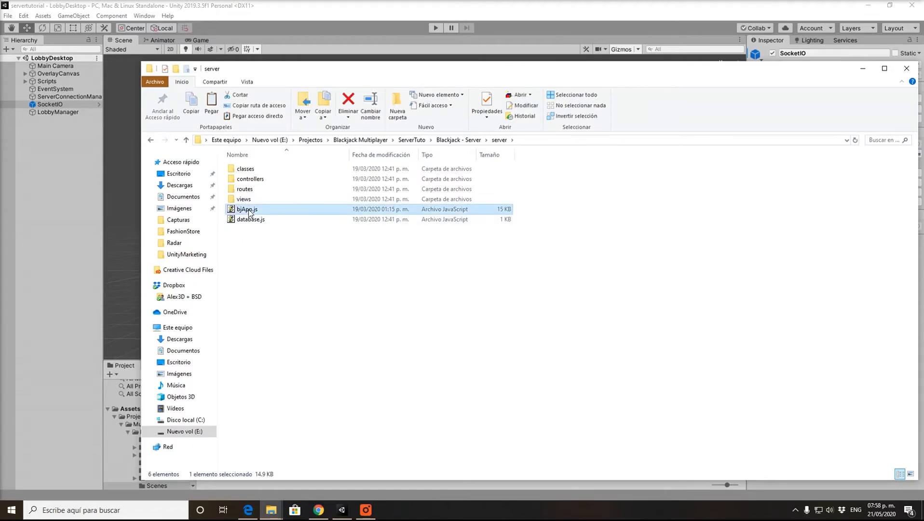
pyautogui.rightClick(250, 212)
pyautogui.click(296, 300)
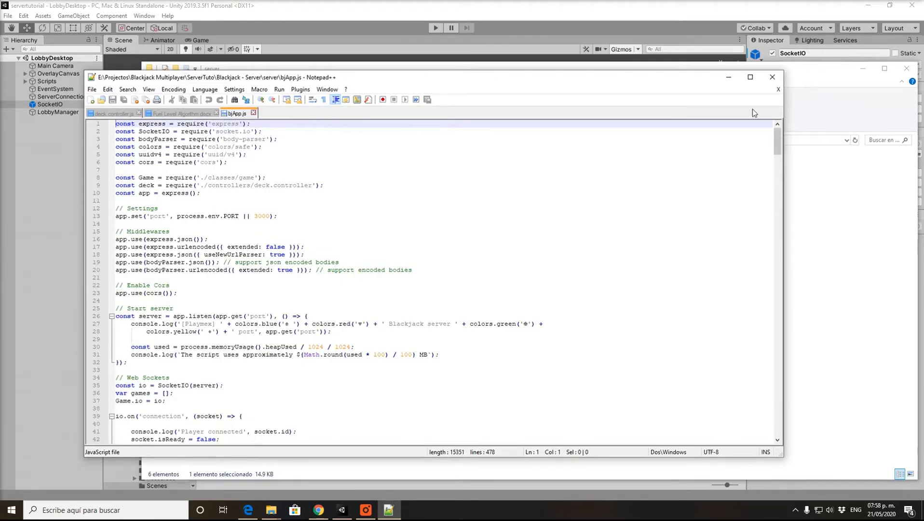
pyautogui.click(773, 77)
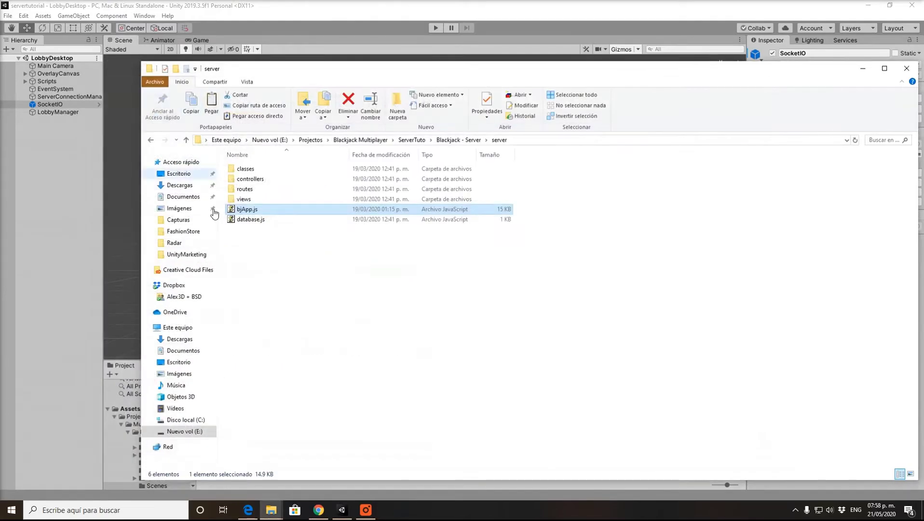
pyautogui.click(152, 140)
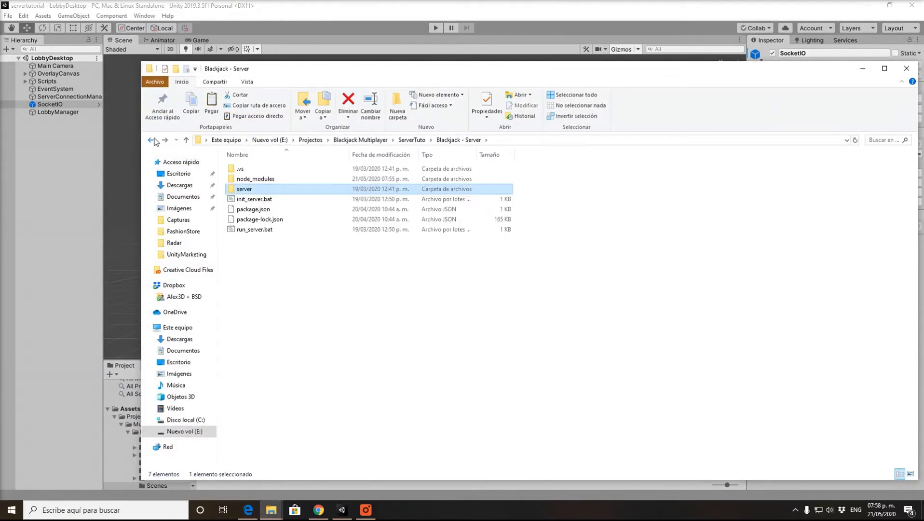
# - Launch run_server.bat so the Node server runs on port 3000, then minimize its console
pyautogui.click(386, 289)
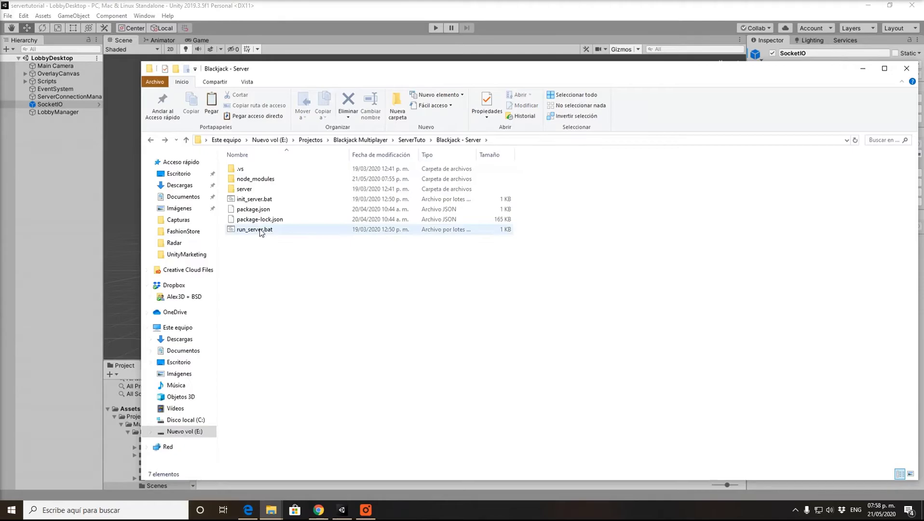
pyautogui.doubleClick(253, 232)
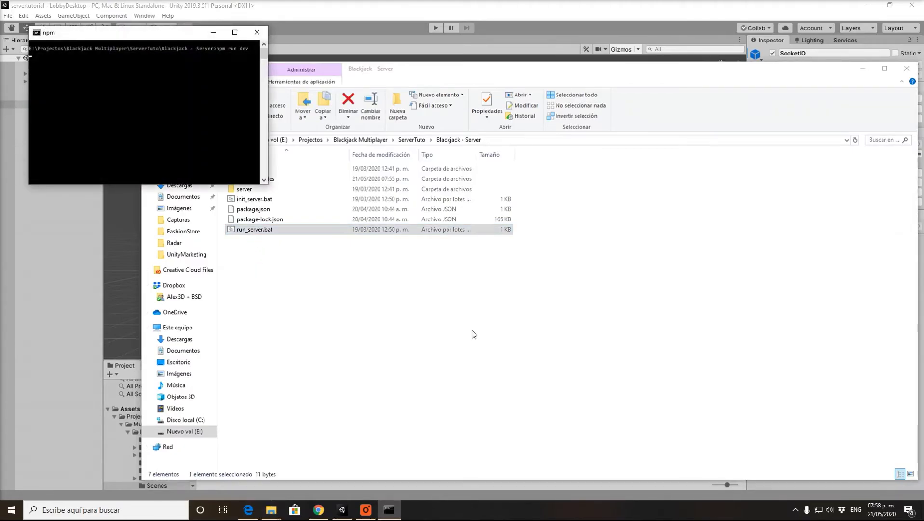
pyautogui.moveTo(171, 32); pyautogui.dragTo(580, 162)
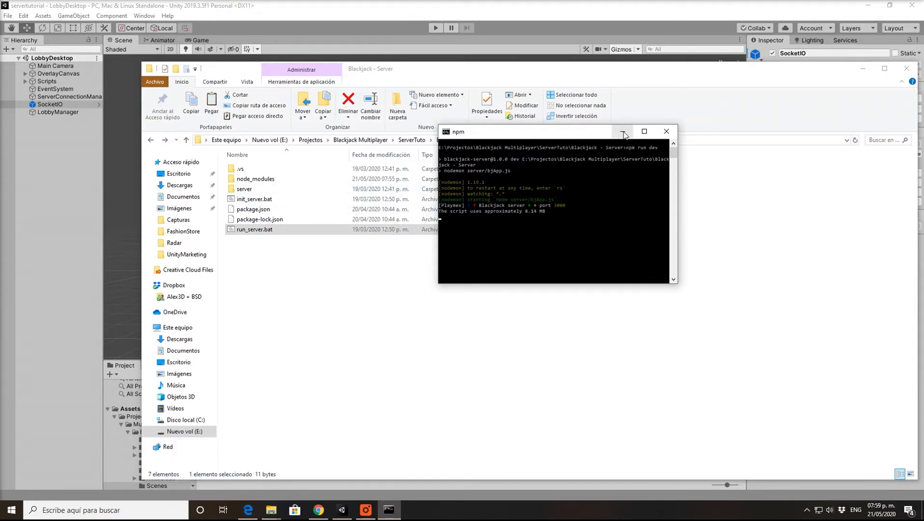
pyautogui.click(622, 131)
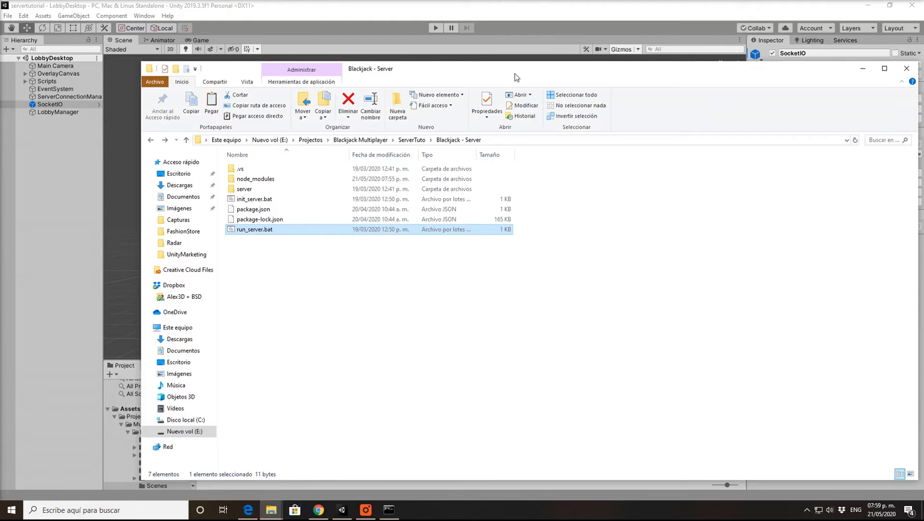
pyautogui.moveTo(515, 74); pyautogui.dragTo(475, 52)
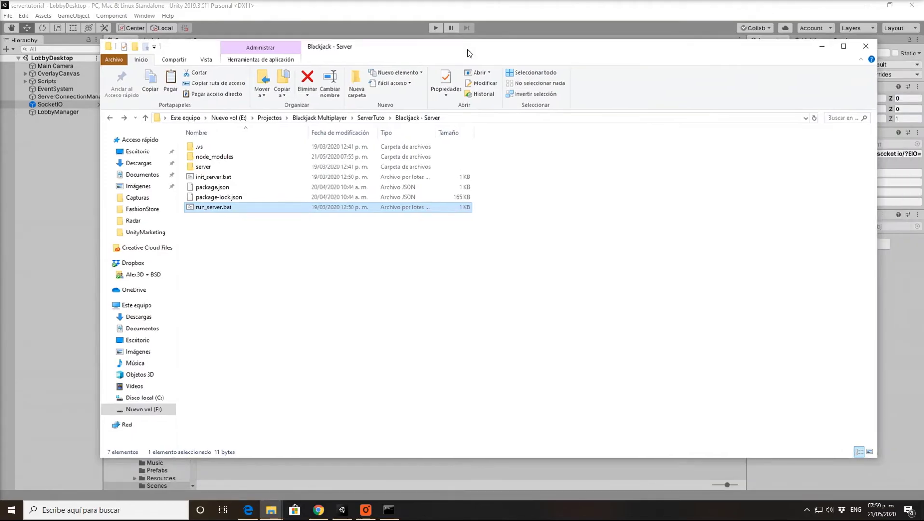
# - Open a new Command Prompt from Windows search and run ipconfig to read the IPv4 address
pyautogui.click(822, 47)
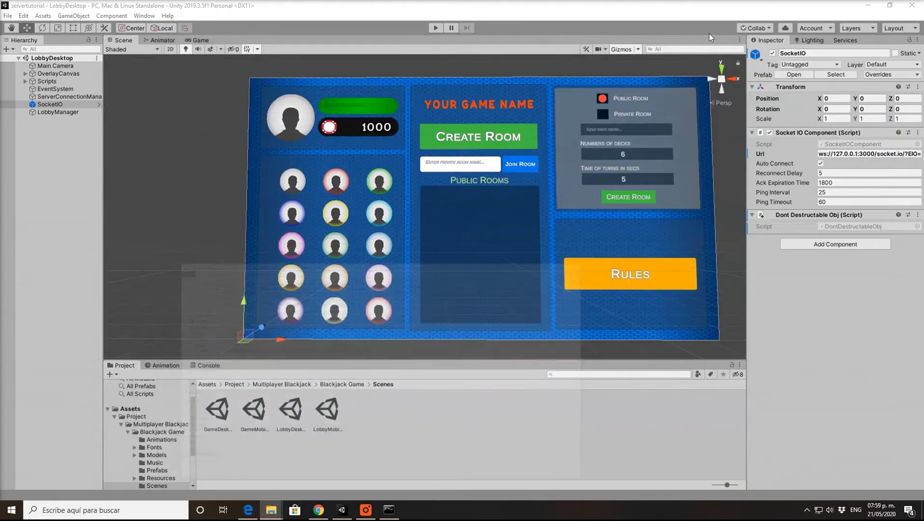
pyautogui.click(83, 517)
pyautogui.write('cmd')
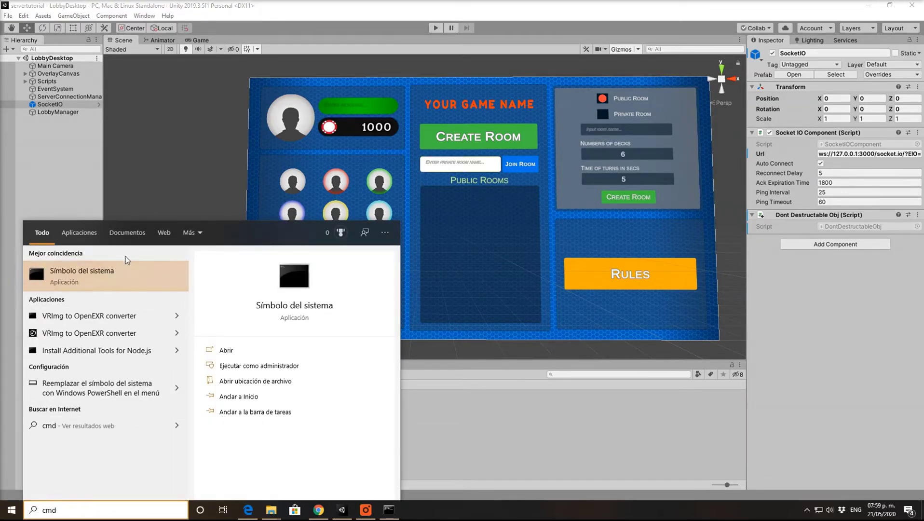
pyautogui.click(95, 269)
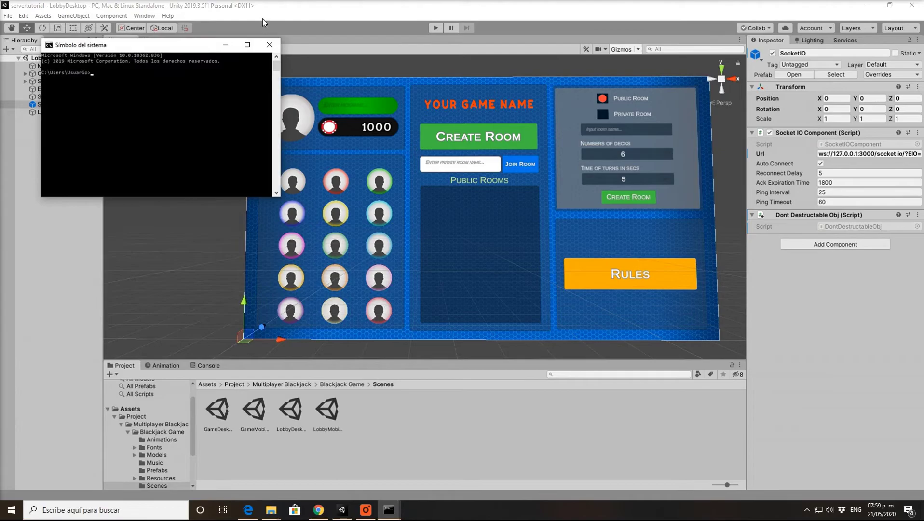
pyautogui.moveTo(291, 76); pyautogui.dragTo(455, 104)
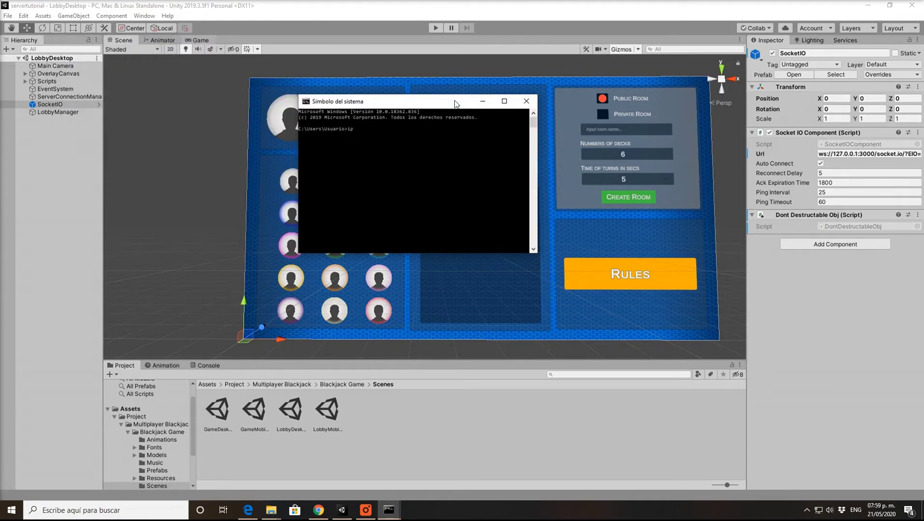
pyautogui.write('ipconfig')
pyautogui.press('Return')
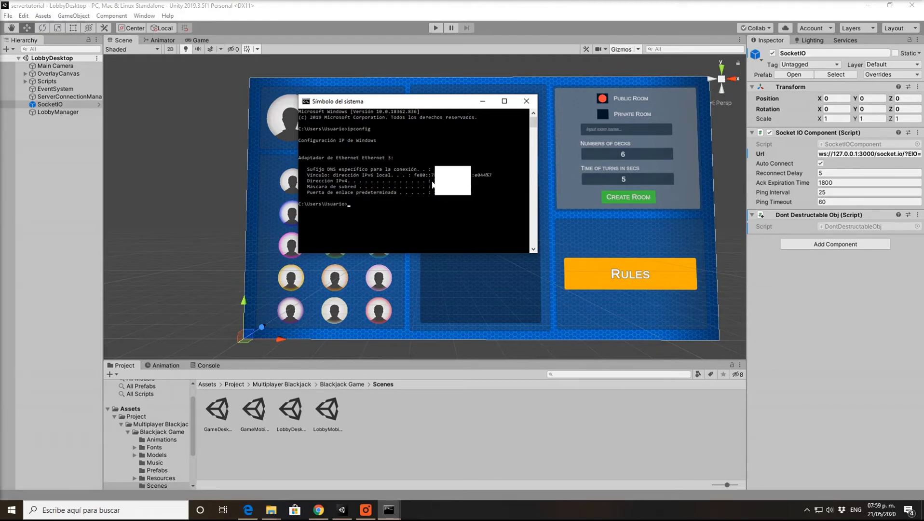
pyautogui.moveTo(409, 101); pyautogui.dragTo(217, 102)
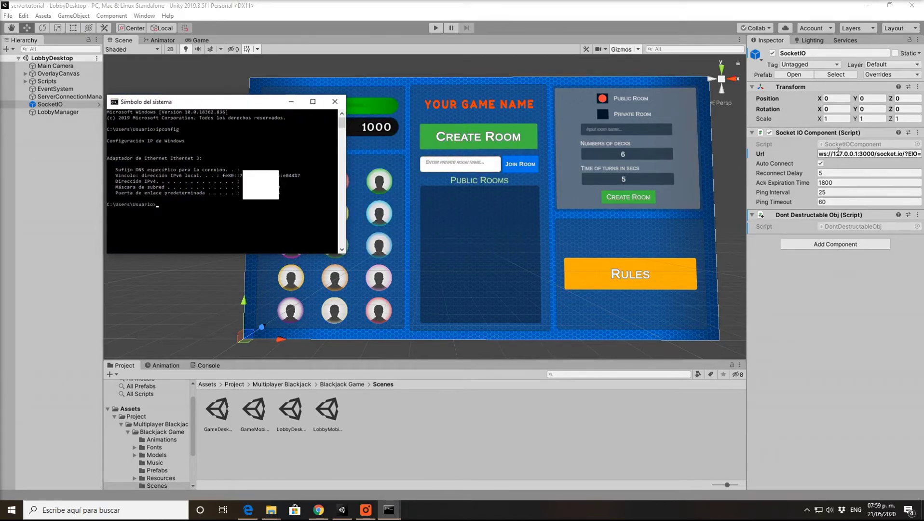
pyautogui.click(835, 153)
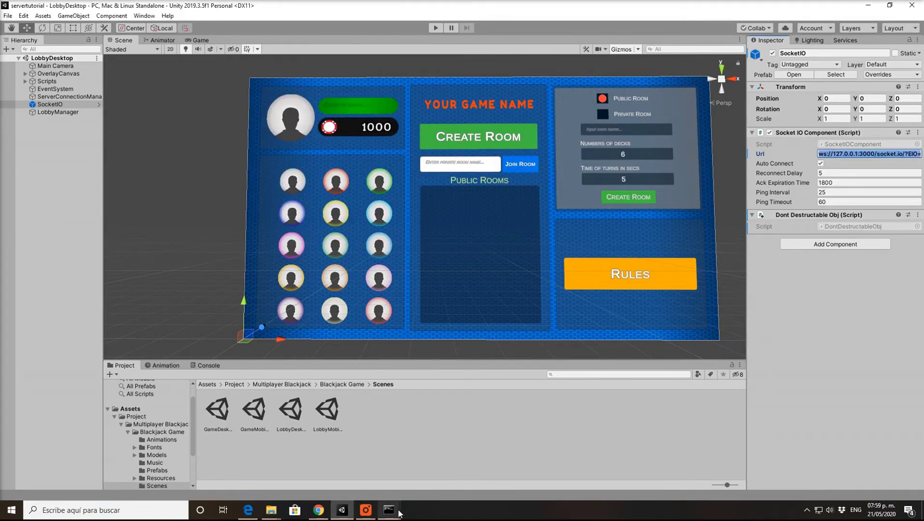
# - Replace 127.0.0.1 in the SocketIO Url with the PC's IPv4 address, keeping port 3000
pyautogui.moveTo(389, 510)
pyautogui.moveTo(331, 439)
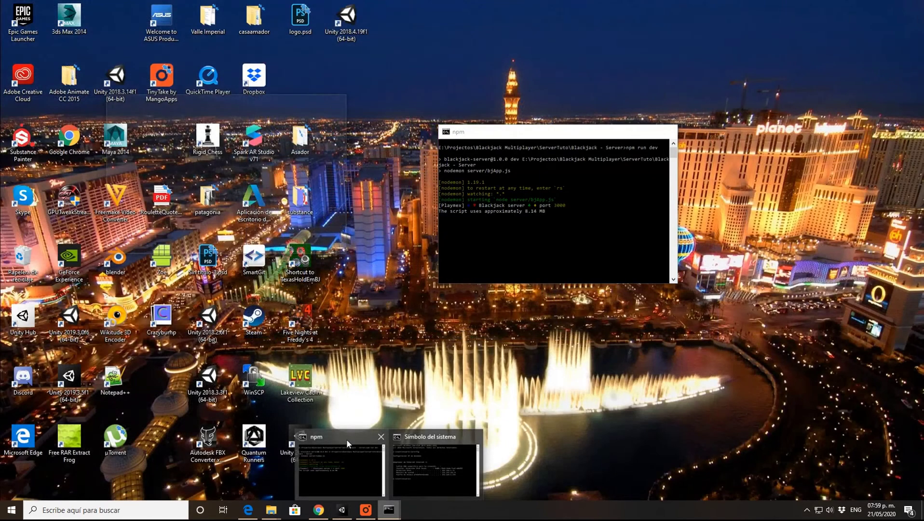
pyautogui.click(412, 437)
pyautogui.click(291, 102)
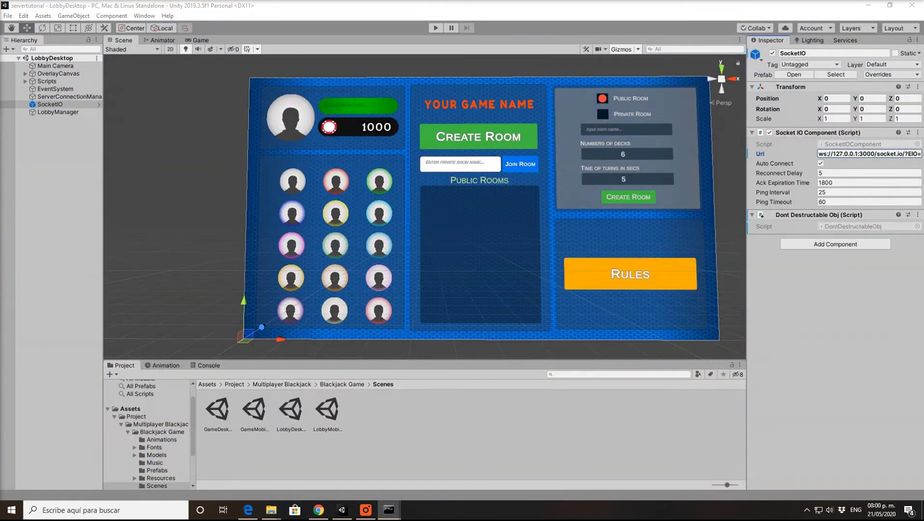
pyautogui.click(834, 154)
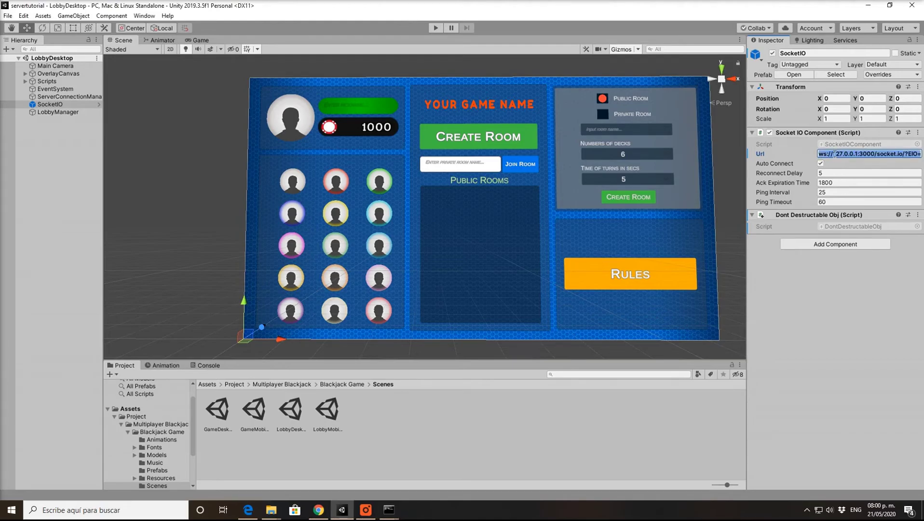
pyautogui.moveTo(834, 153); pyautogui.dragTo(844, 156)
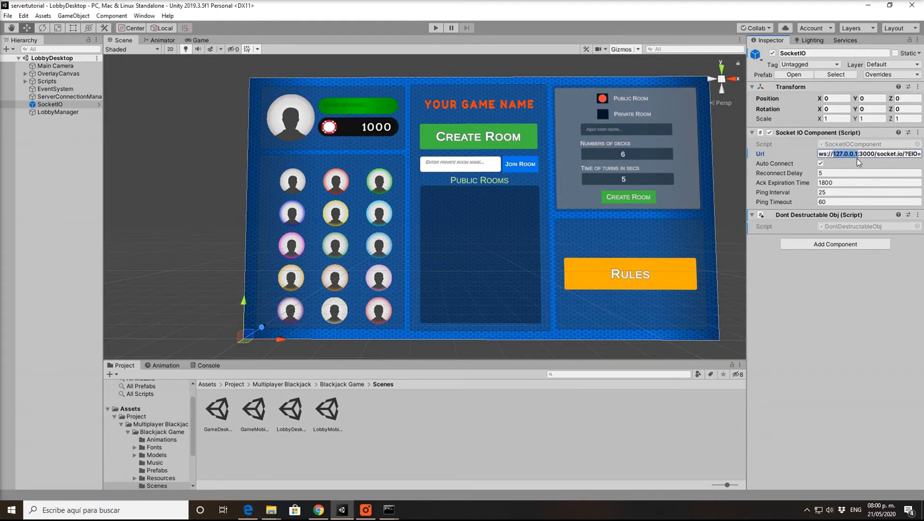
pyautogui.write('1')
pyautogui.write('2')
pyautogui.write('.168')
pyautogui.write('.1')
pyautogui.write('.1')
pyautogui.click(871, 281)
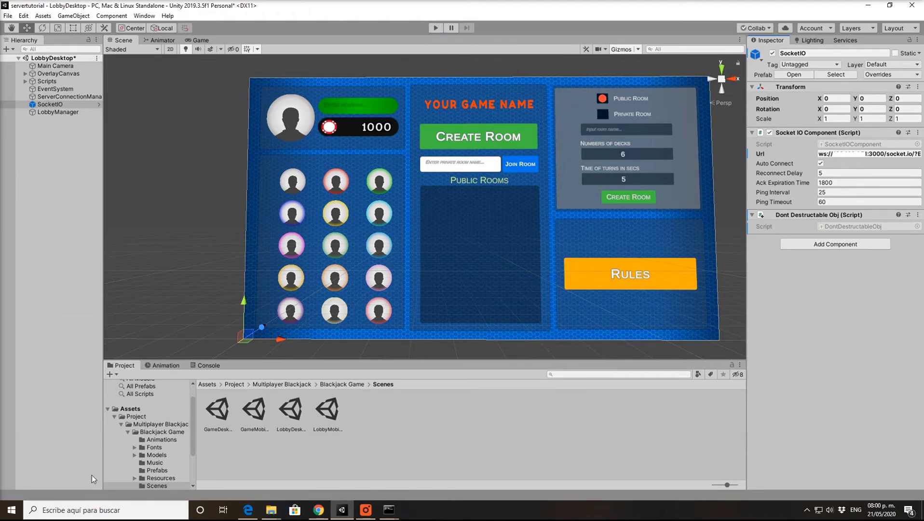
# - Enter Play mode and open the Create Room options, setting the room to Public
pyautogui.click(437, 28)
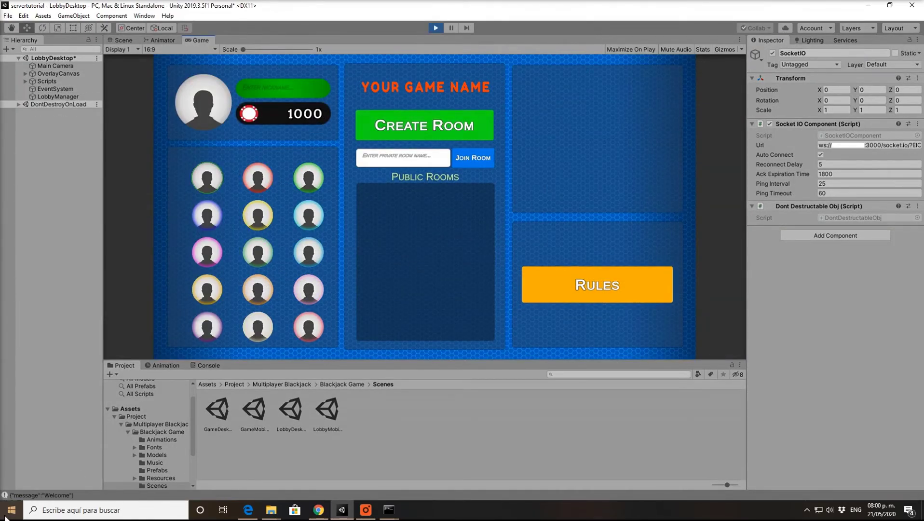
pyautogui.click(435, 132)
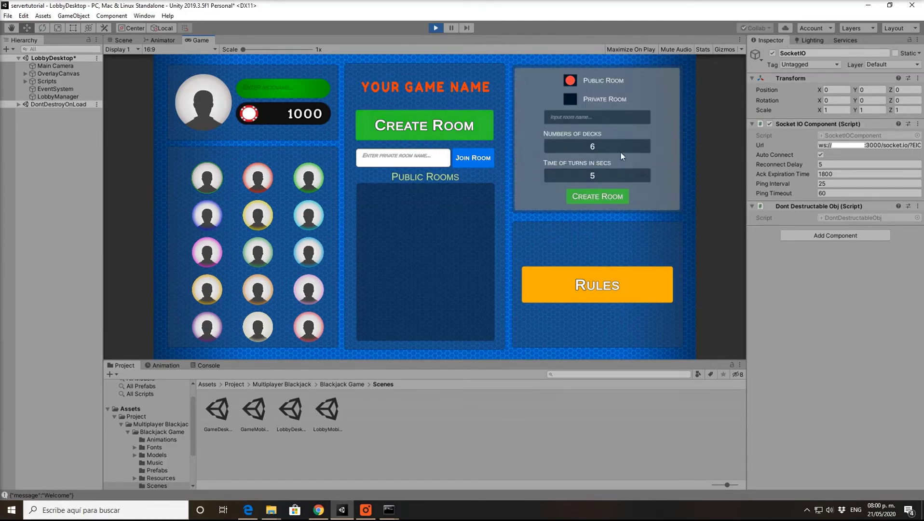
pyautogui.click(579, 99)
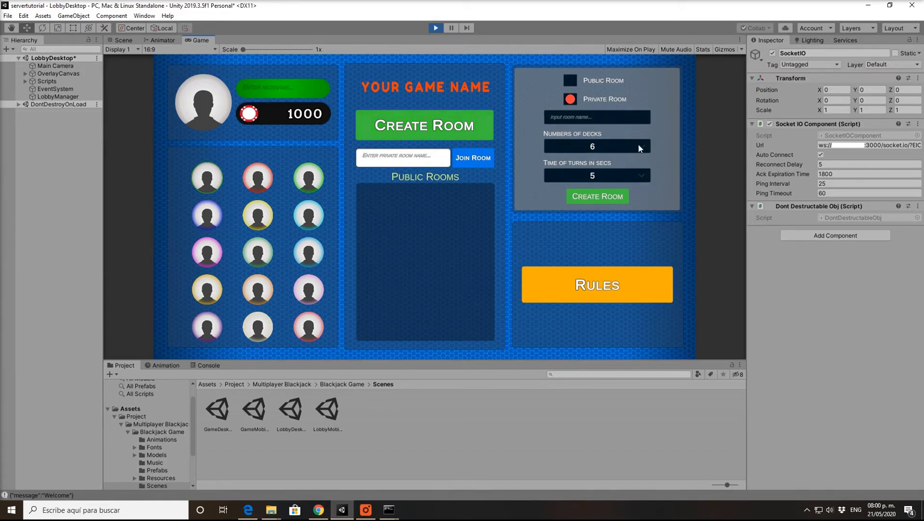
pyautogui.click(574, 82)
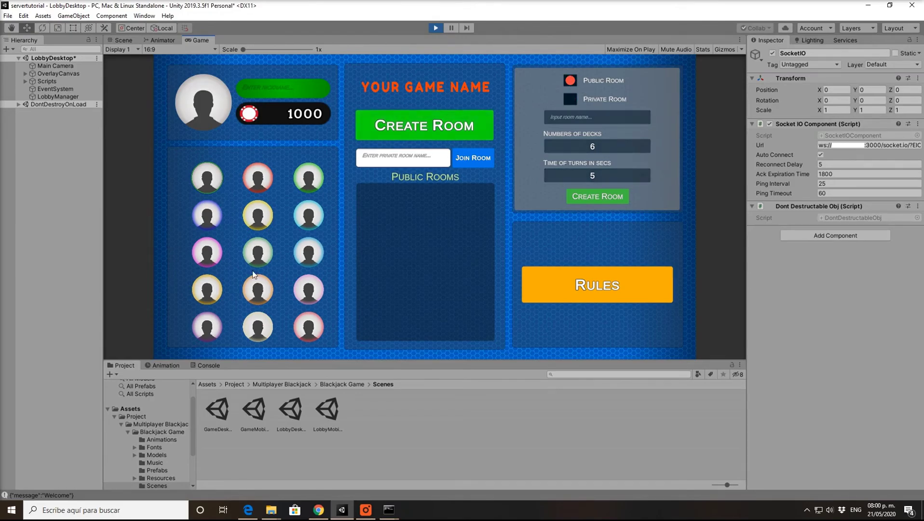
# - Create the room, take the centre seat, bet 50, and hit on 16 to bust at 23
pyautogui.click(599, 197)
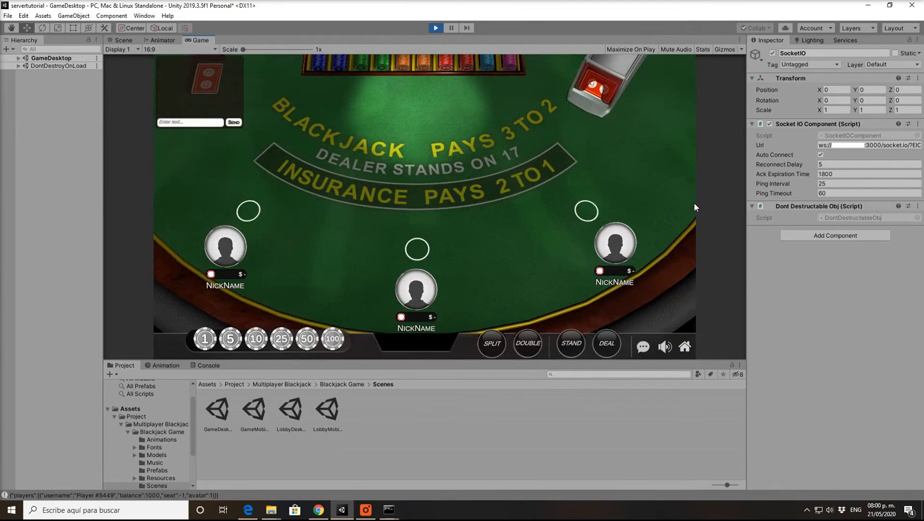
pyautogui.click(427, 289)
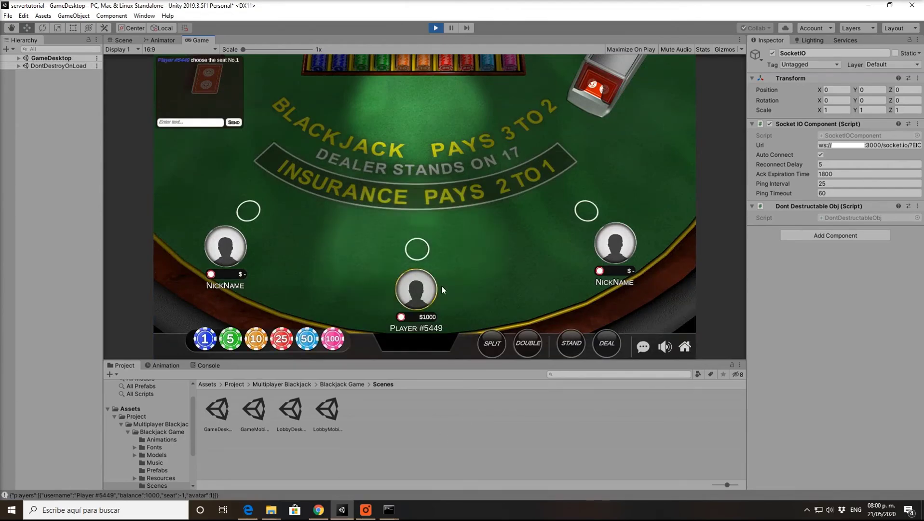
pyautogui.click(307, 339)
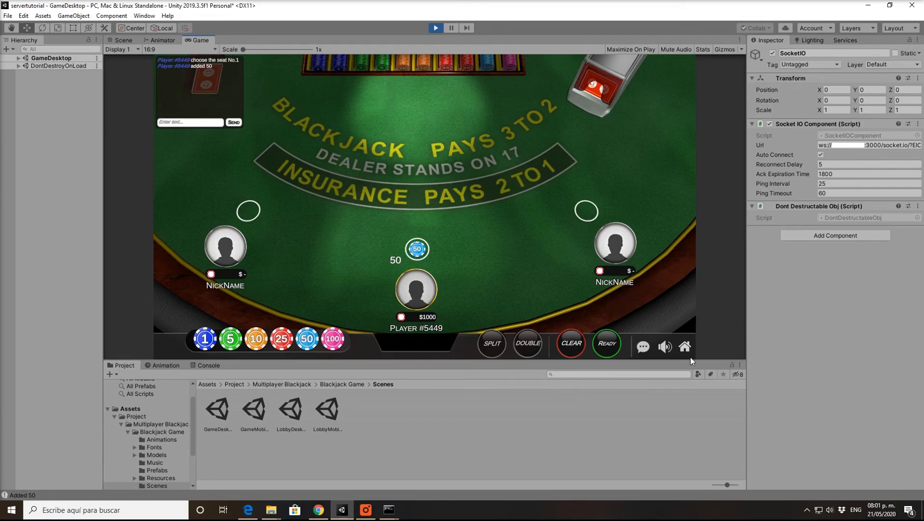
pyautogui.click(609, 344)
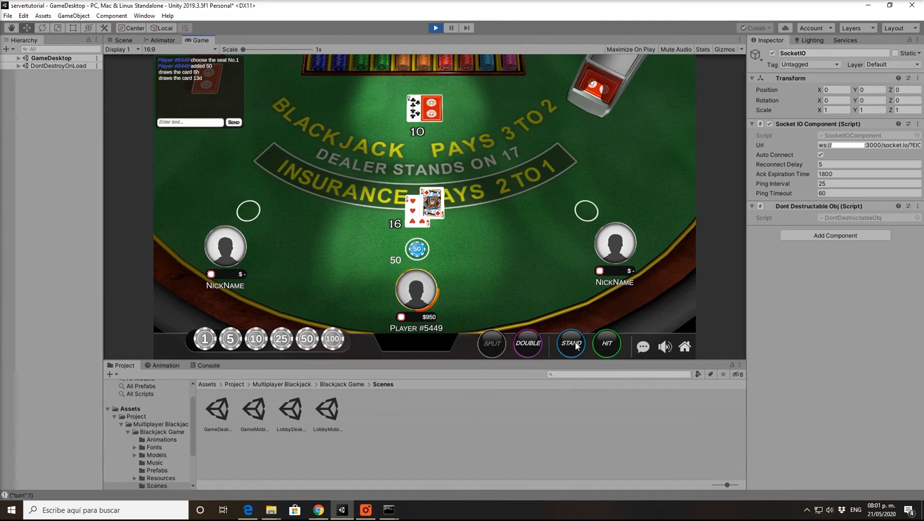
pyautogui.click(607, 343)
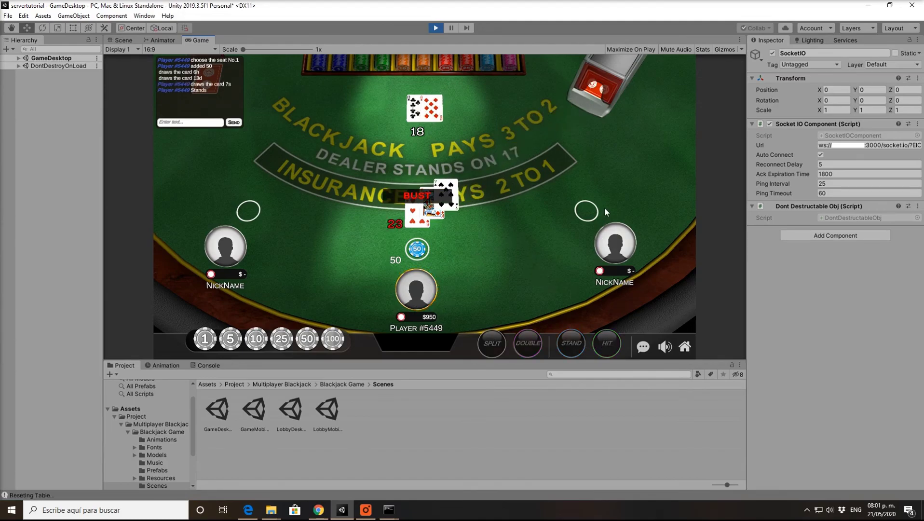